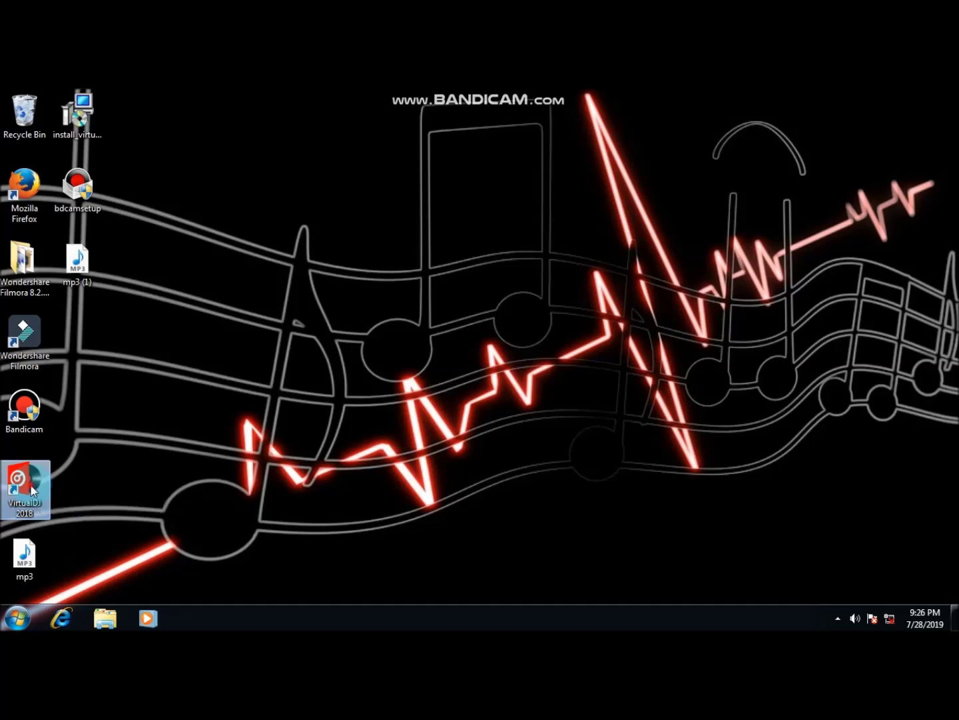
# Launch VirtualDJ 2018 and dismiss the account connection window without signing in
pyautogui.doubleClick(24, 486)
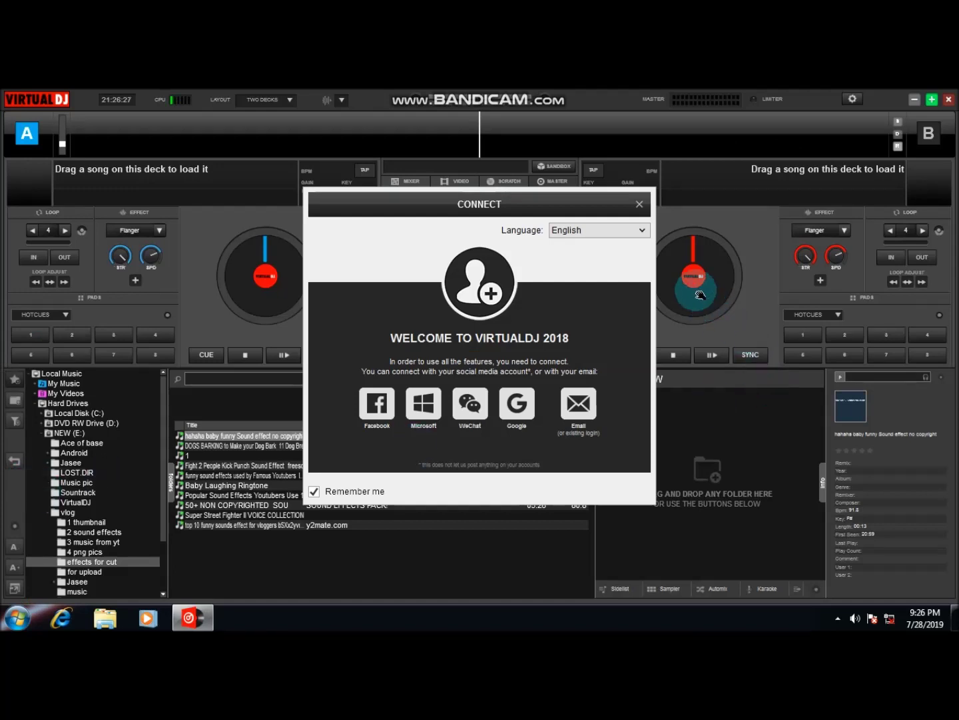
pyautogui.click(639, 205)
pyautogui.click(447, 387)
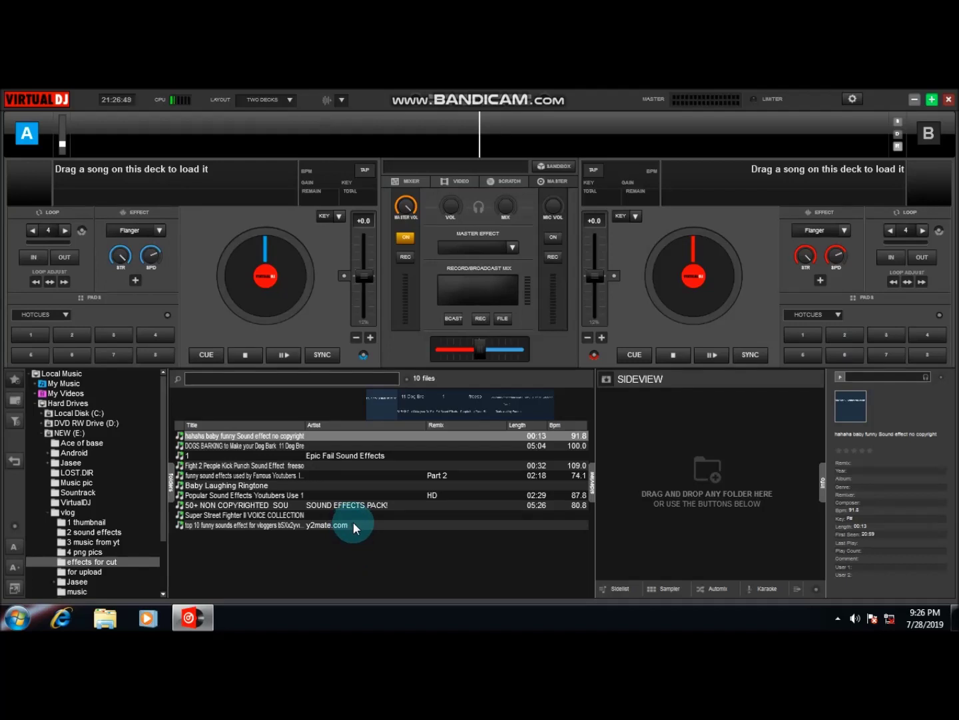
pyautogui.moveTo(354, 525); pyautogui.dragTo(723, 289)
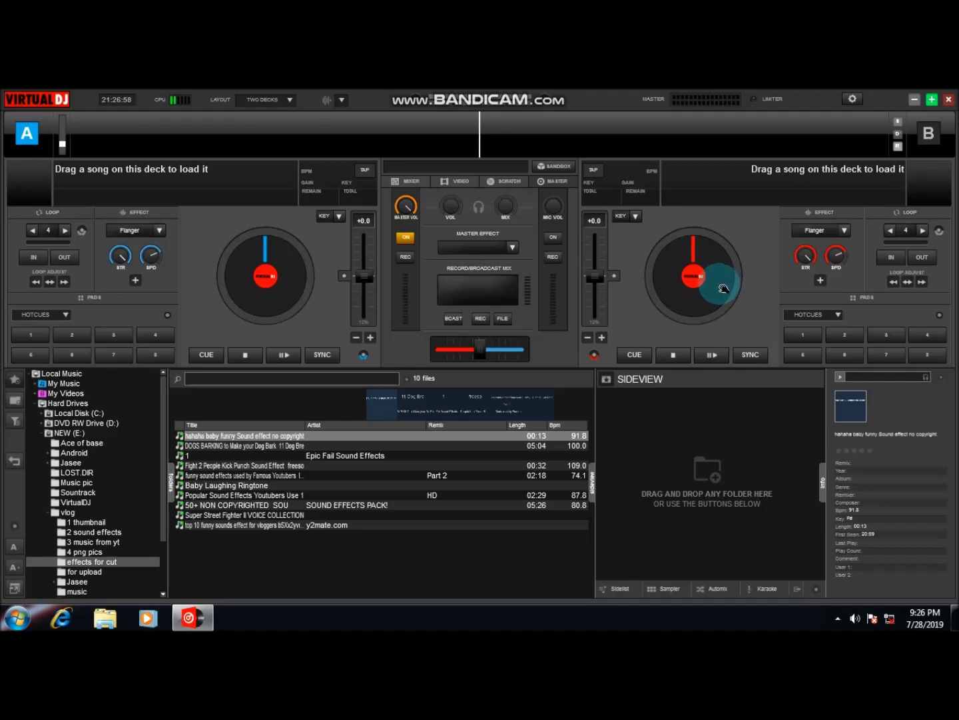
pyautogui.moveTo(724, 289); pyautogui.dragTo(137, 185)
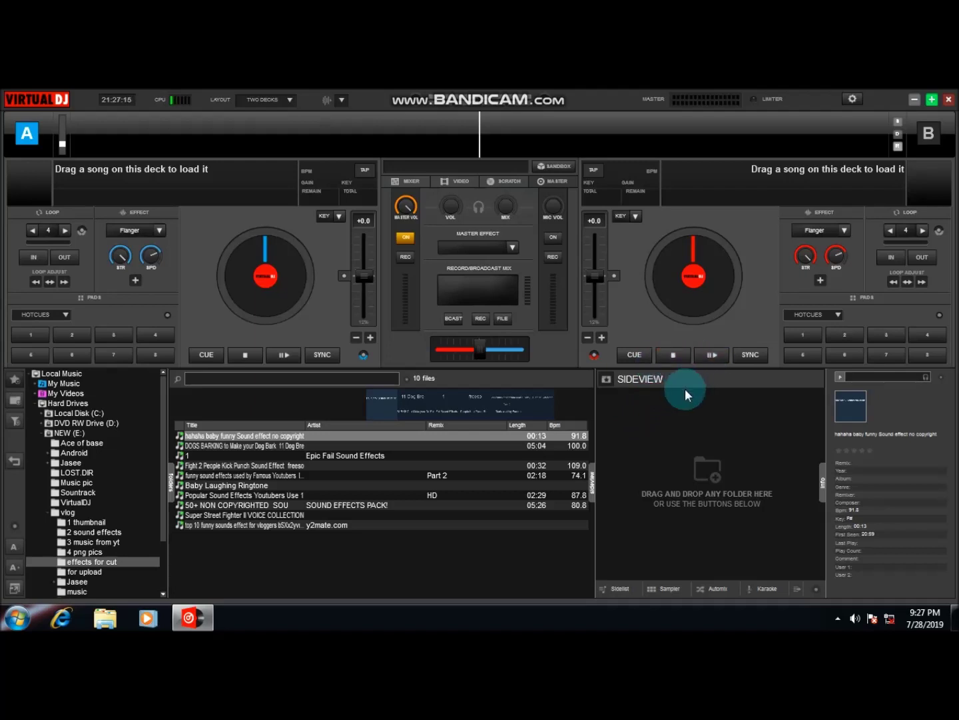
pyautogui.moveTo(293, 324); pyautogui.dragTo(271, 283)
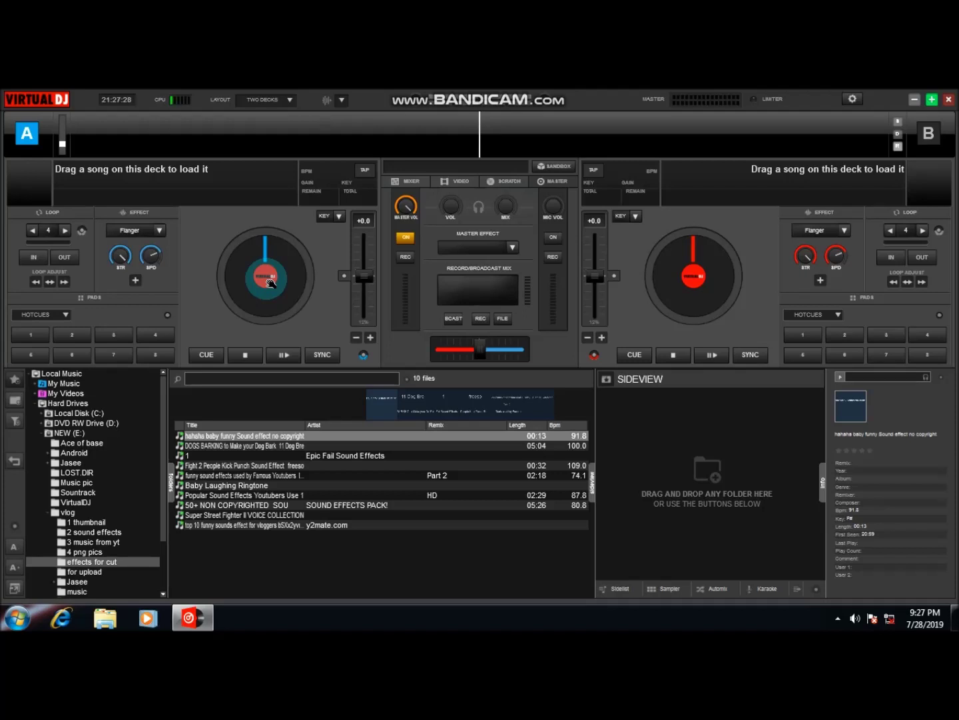
pyautogui.moveTo(270, 284)
pyautogui.mouseDown()
pyautogui.moveTo(264, 293)
pyautogui.moveTo(261, 279)
pyautogui.moveTo(261, 287)
pyautogui.mouseUp()
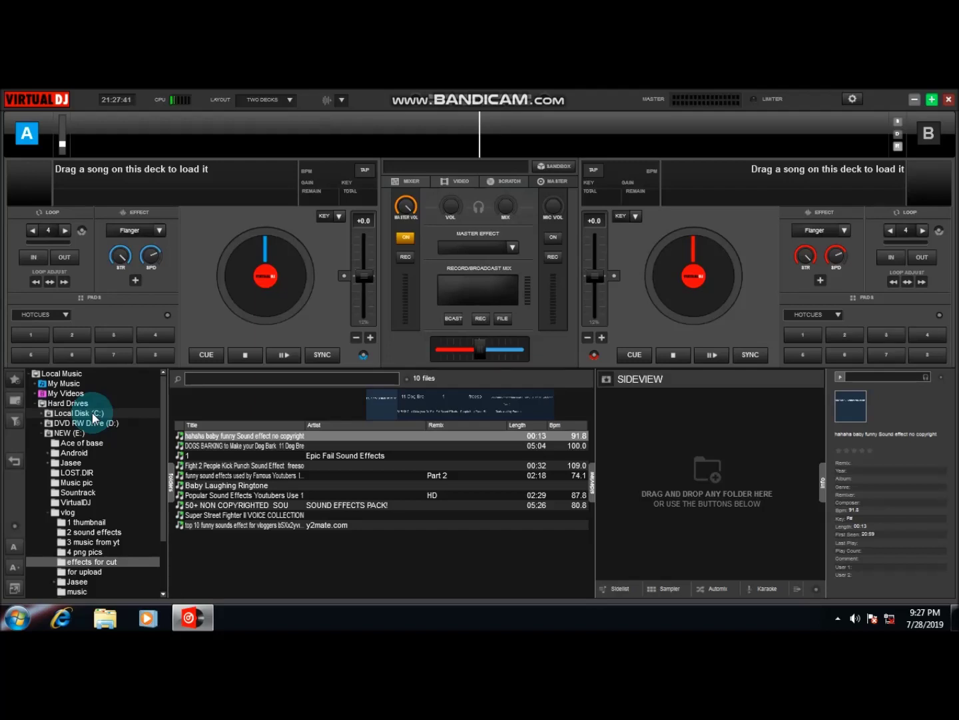
# Browse to the "effects for cut" folder inside the vlog folder on drive E
pyautogui.click(66, 513)
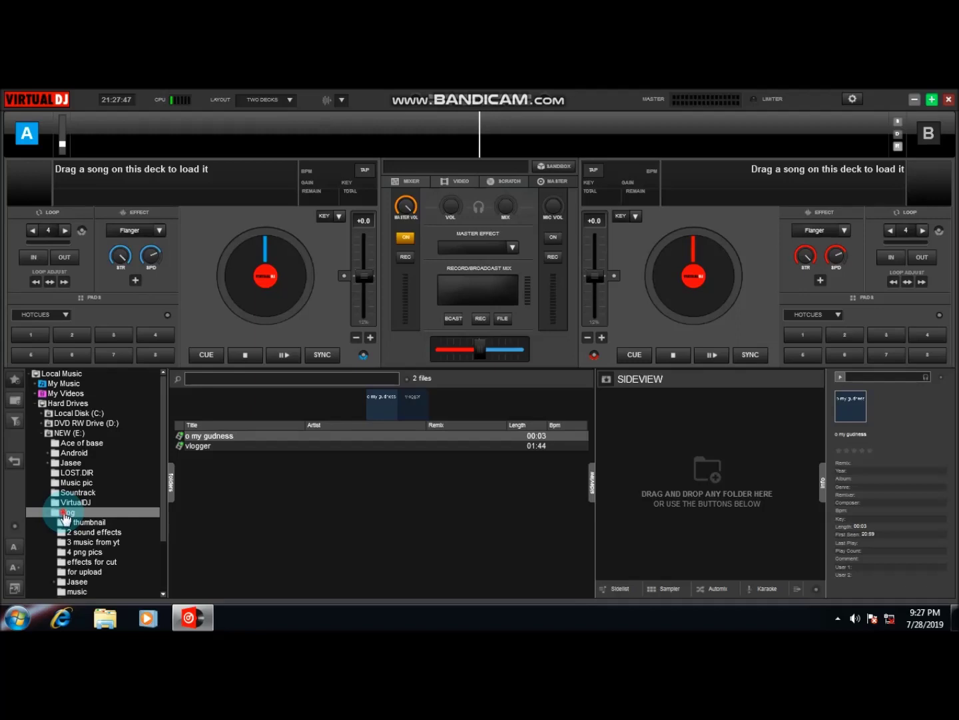
pyautogui.doubleClick(65, 514)
pyautogui.doubleClick(70, 517)
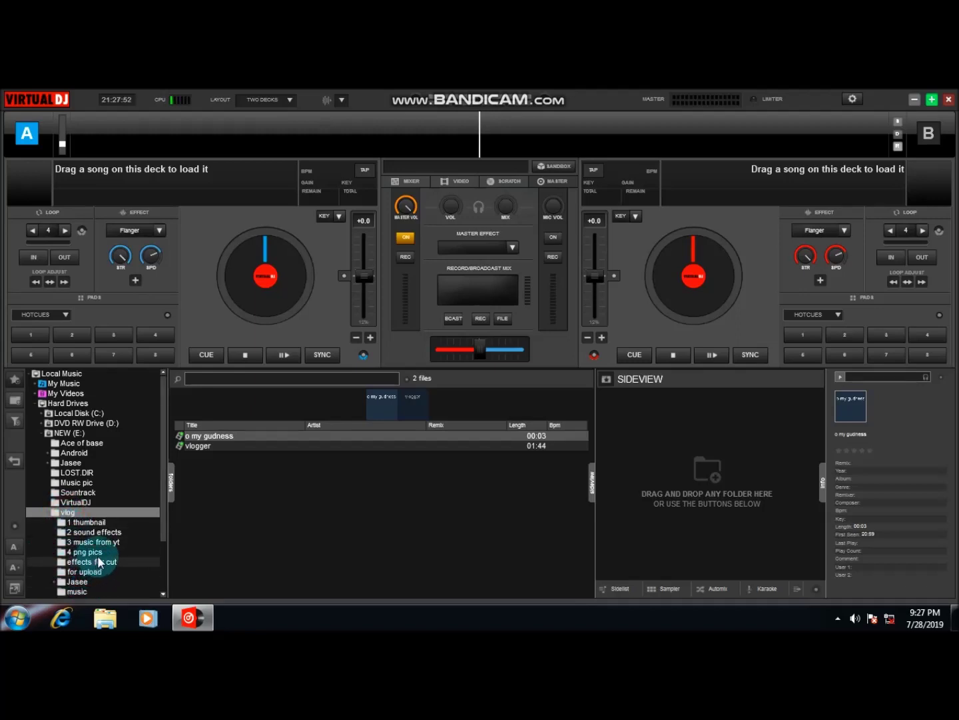
pyautogui.scroll(-1, 97, 555)
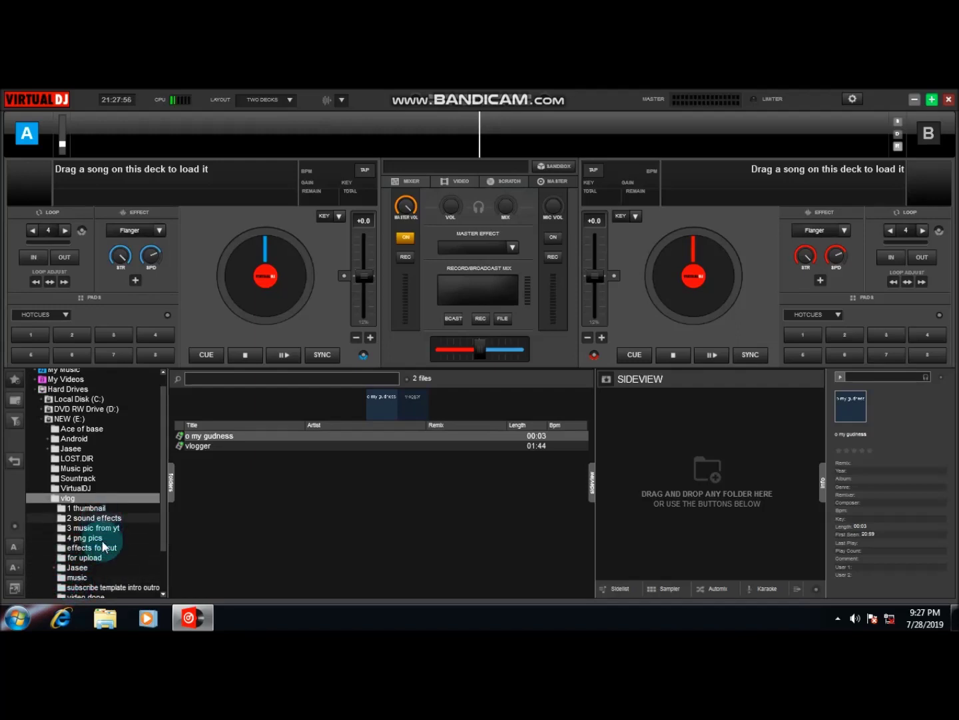
pyautogui.scroll(-3, 106, 552)
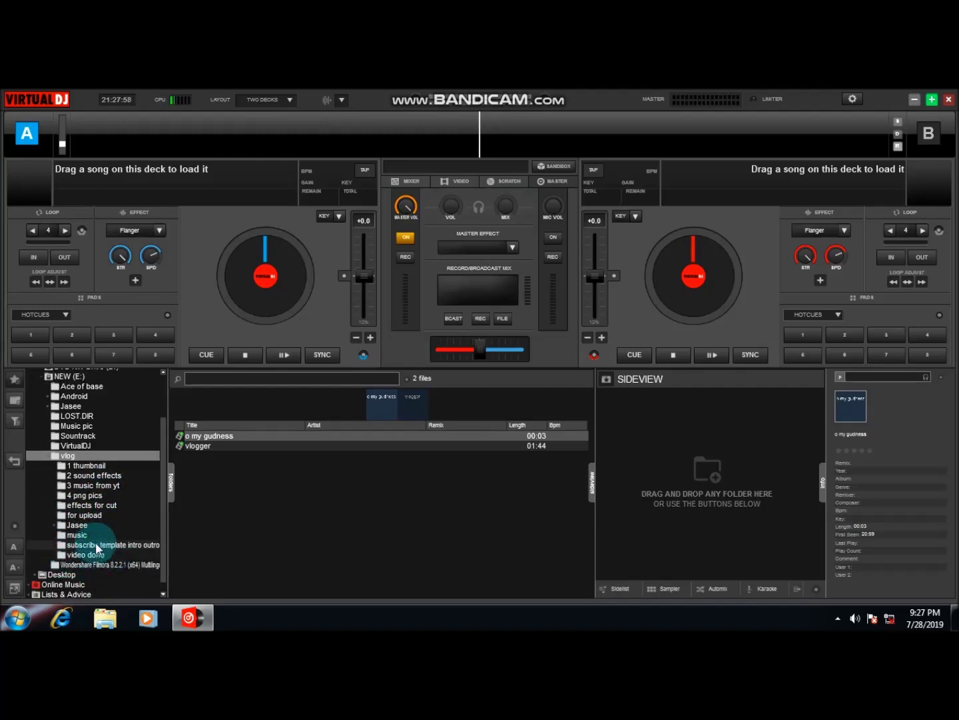
pyautogui.click(95, 507)
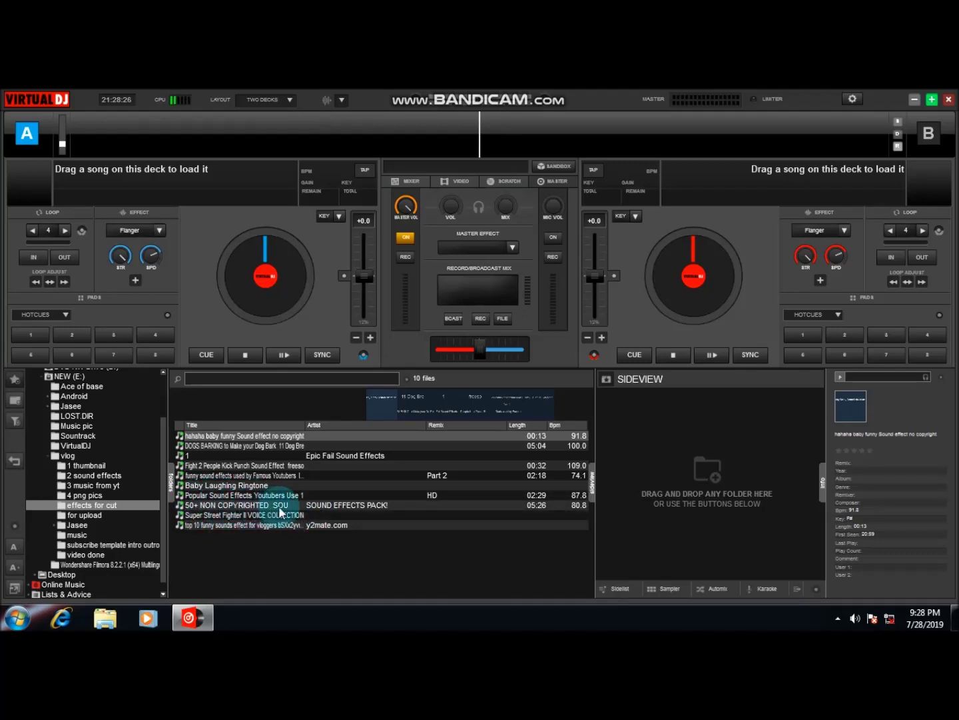
# Load the "50+ NON COPYRIGHTED SOU" track onto deck A
pyautogui.click(213, 507)
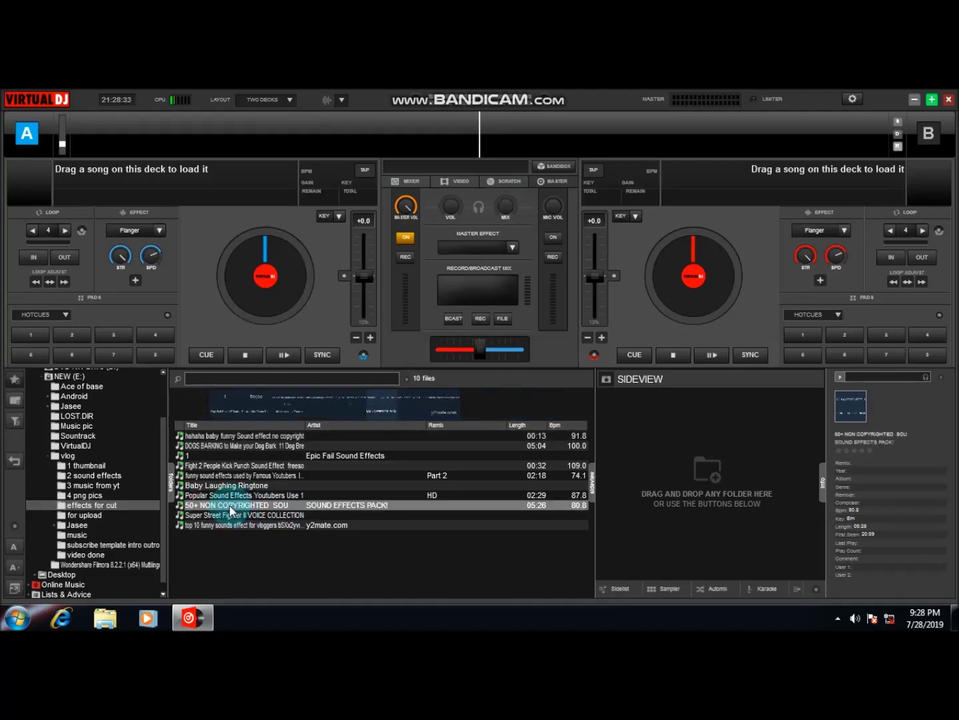
pyautogui.moveTo(231, 511); pyautogui.dragTo(266, 283)
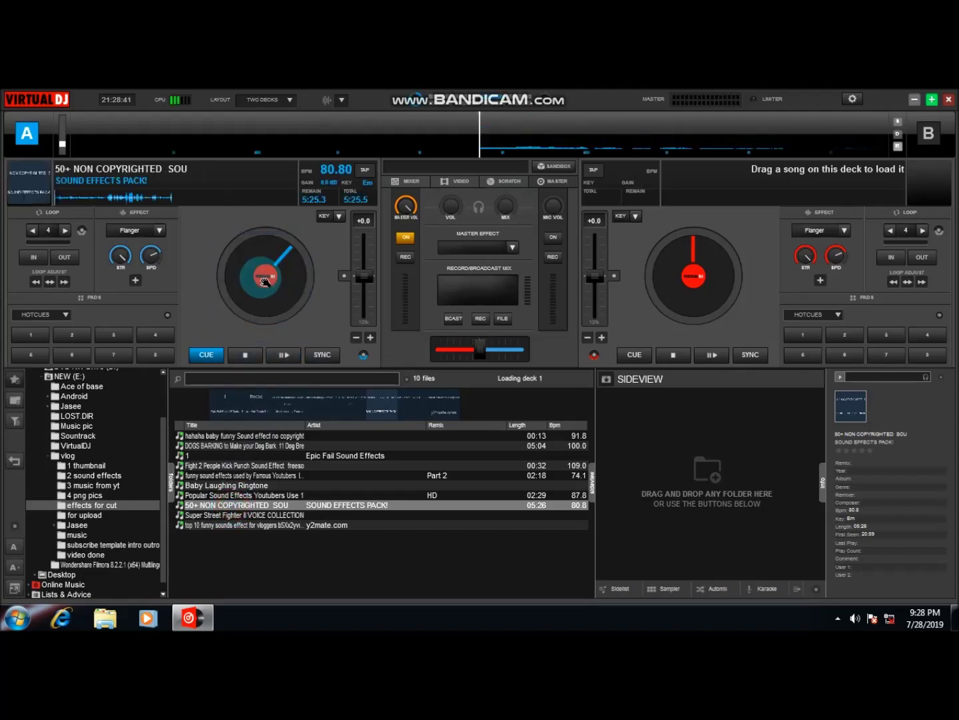
pyautogui.click(119, 192)
pyautogui.click(77, 196)
# Preview the track on deck A from its start and from about 4:16 remaining, and stop playback
pyautogui.click(269, 362)
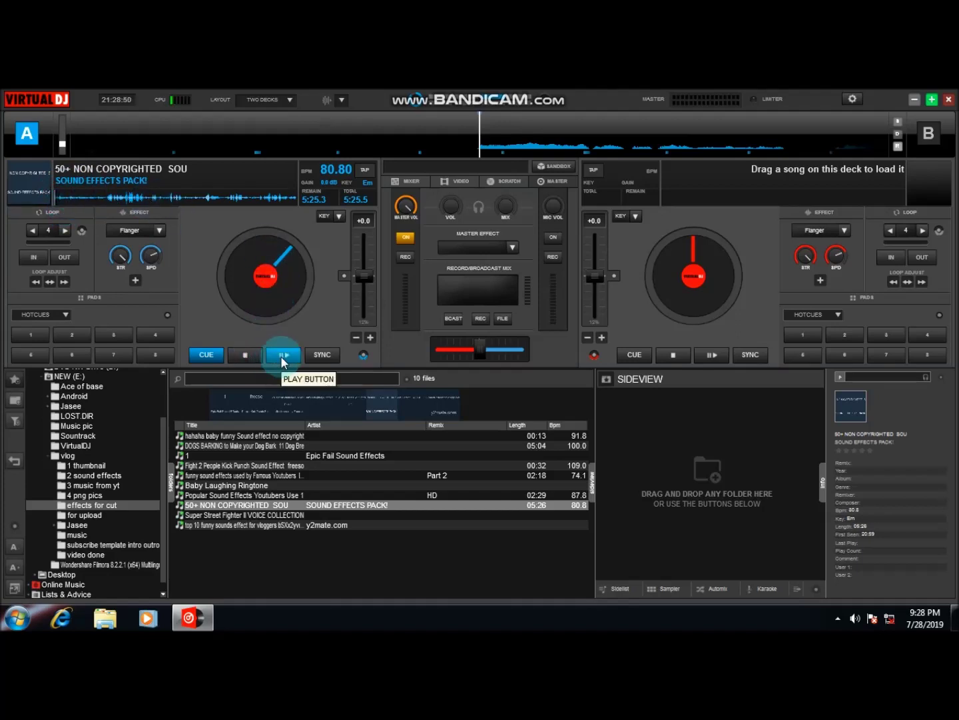
pyautogui.click(281, 355)
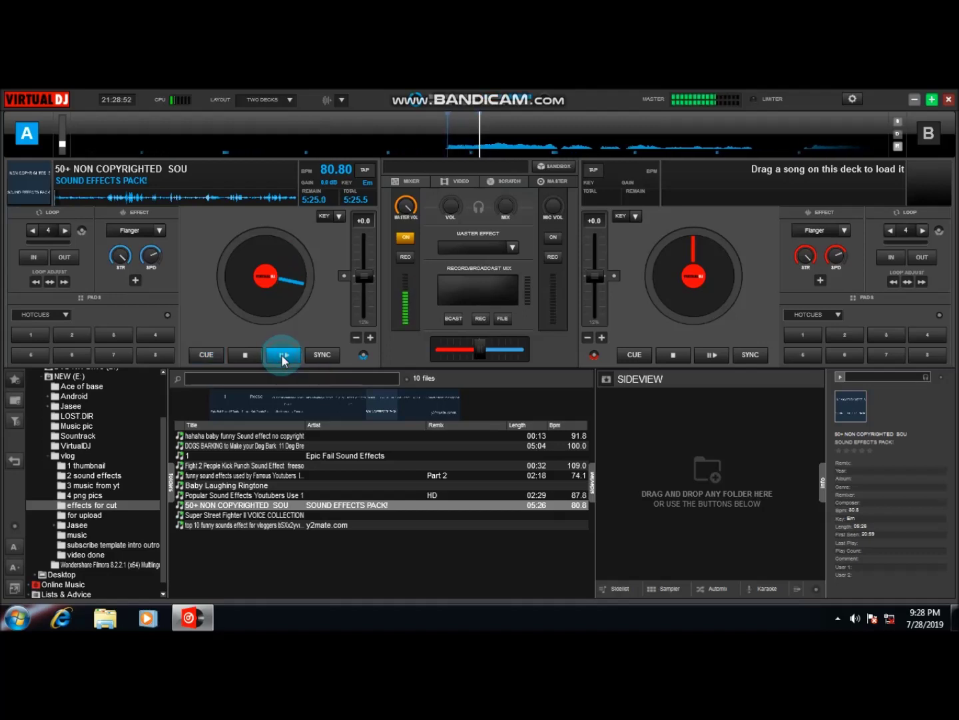
pyautogui.click(105, 195)
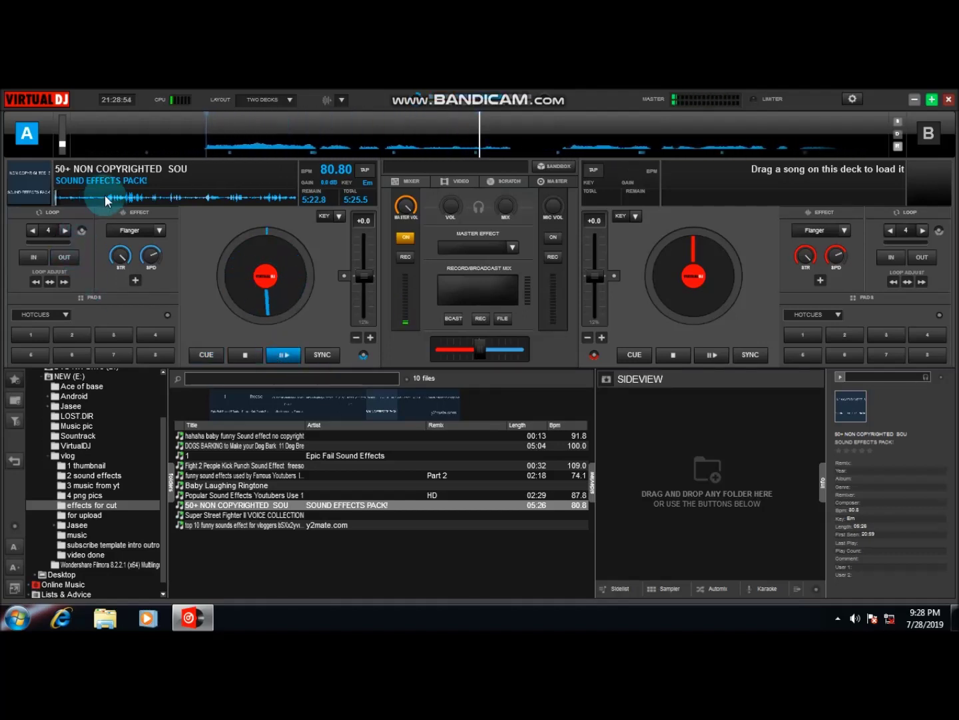
pyautogui.click(111, 265)
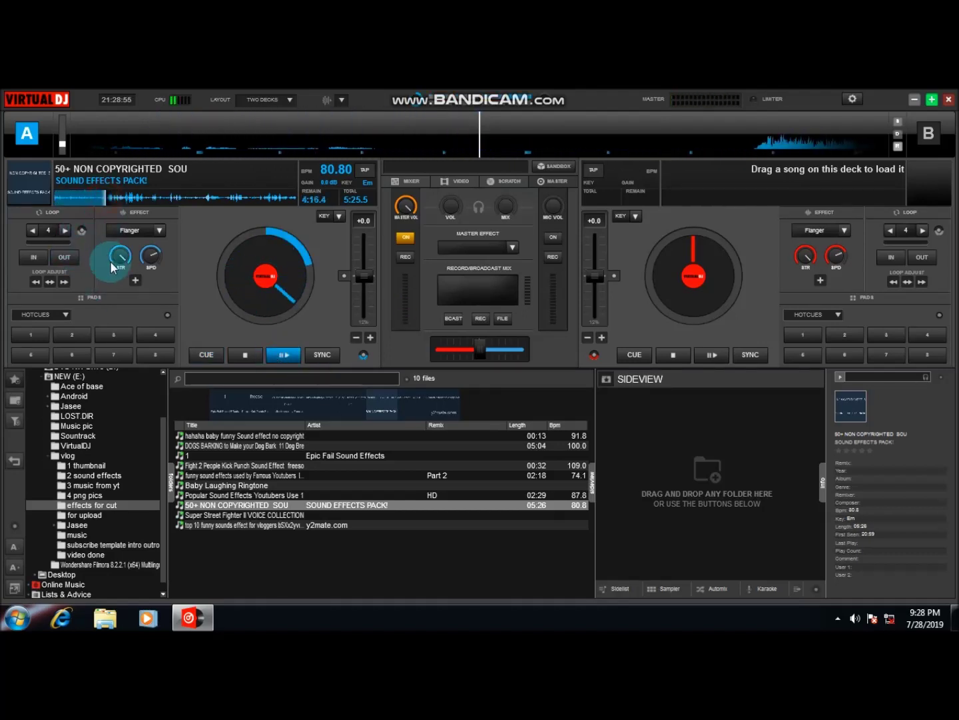
pyautogui.click(261, 351)
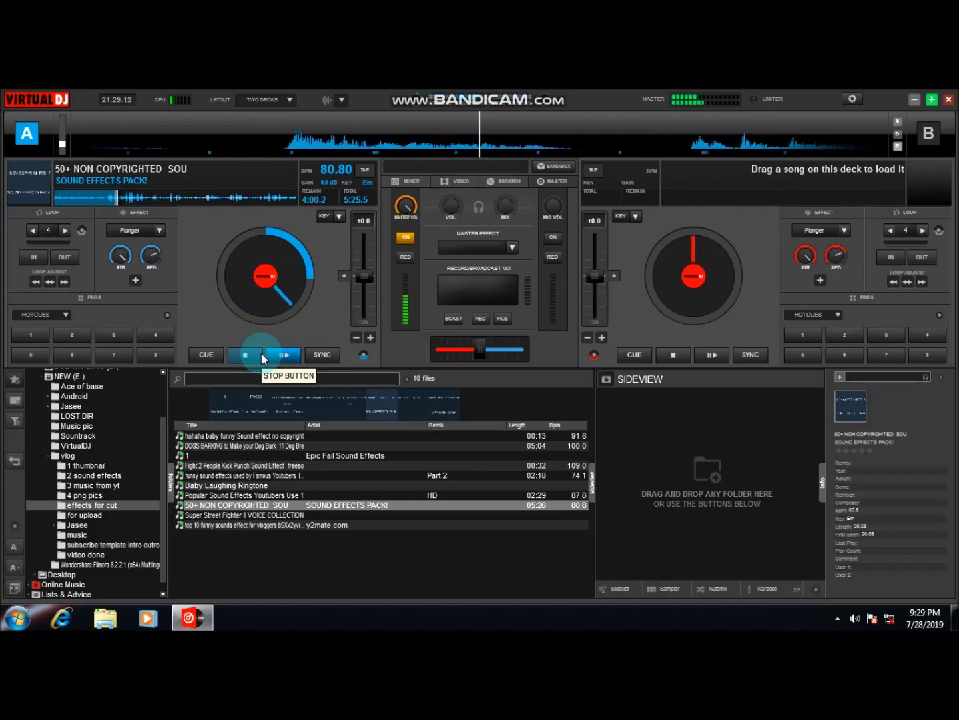
pyautogui.click(256, 357)
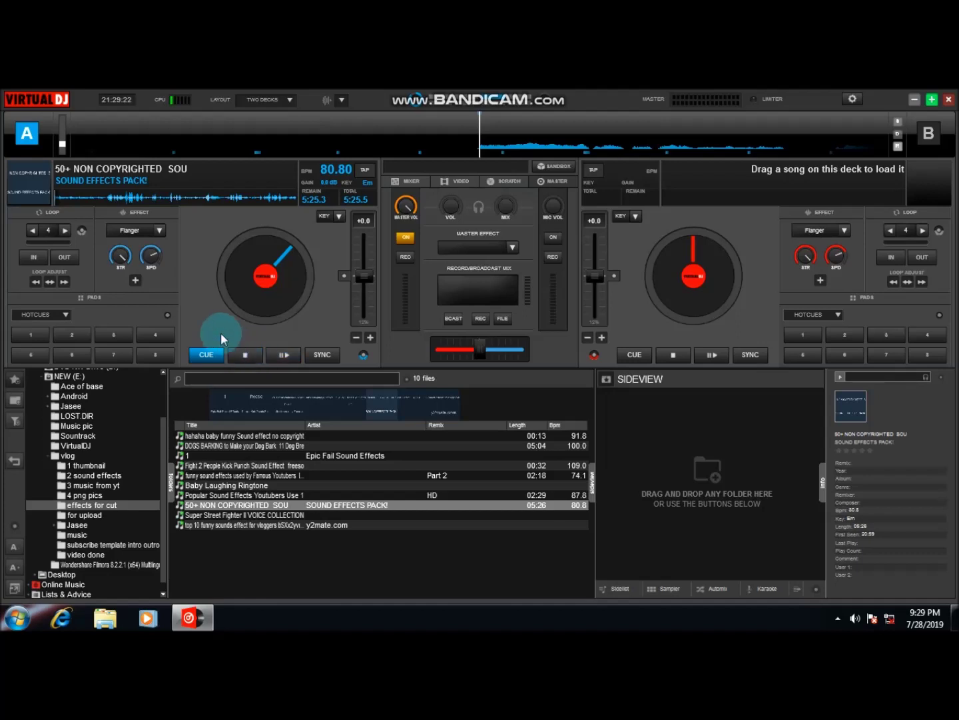
# Audition the deck A track around 4:17 remaining and at about 2:30 remaining to locate the wanted sound effect
pyautogui.click(104, 196)
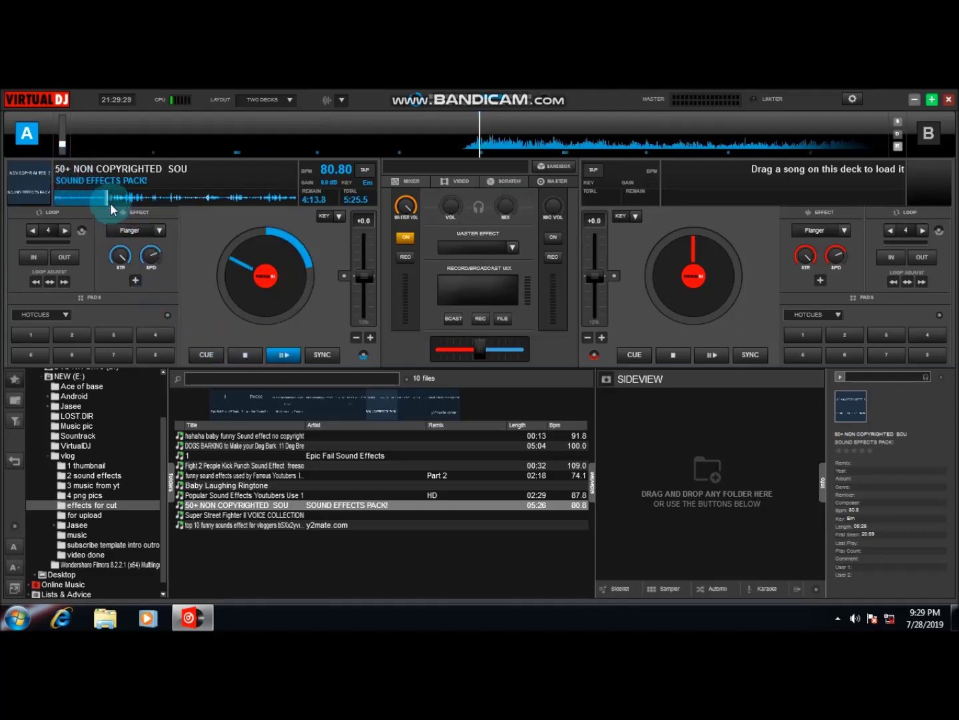
pyautogui.click(259, 361)
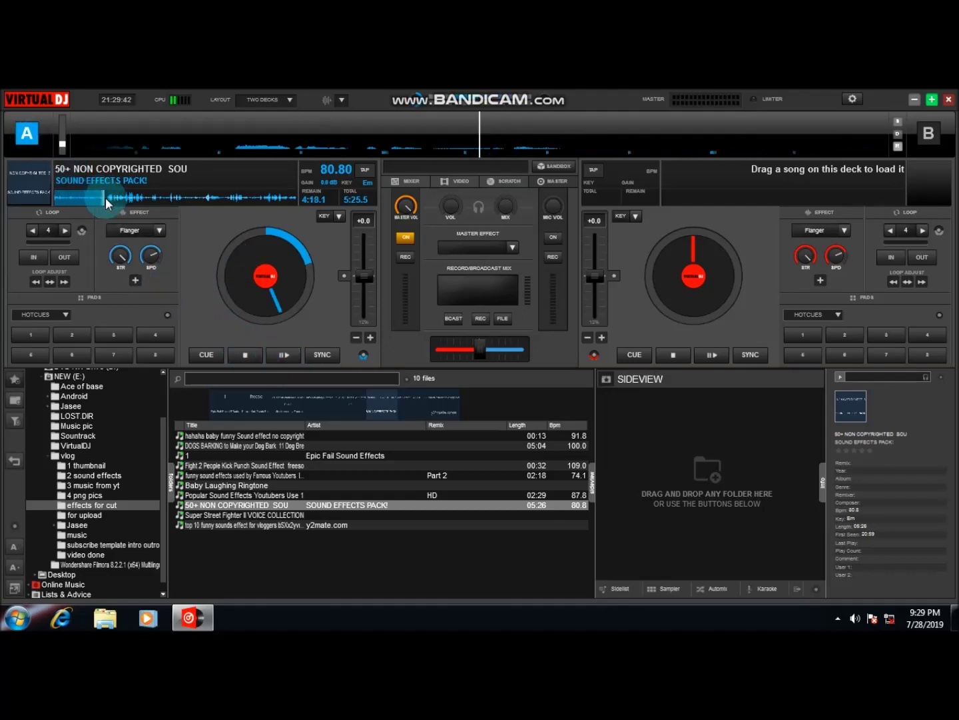
pyautogui.click(186, 201)
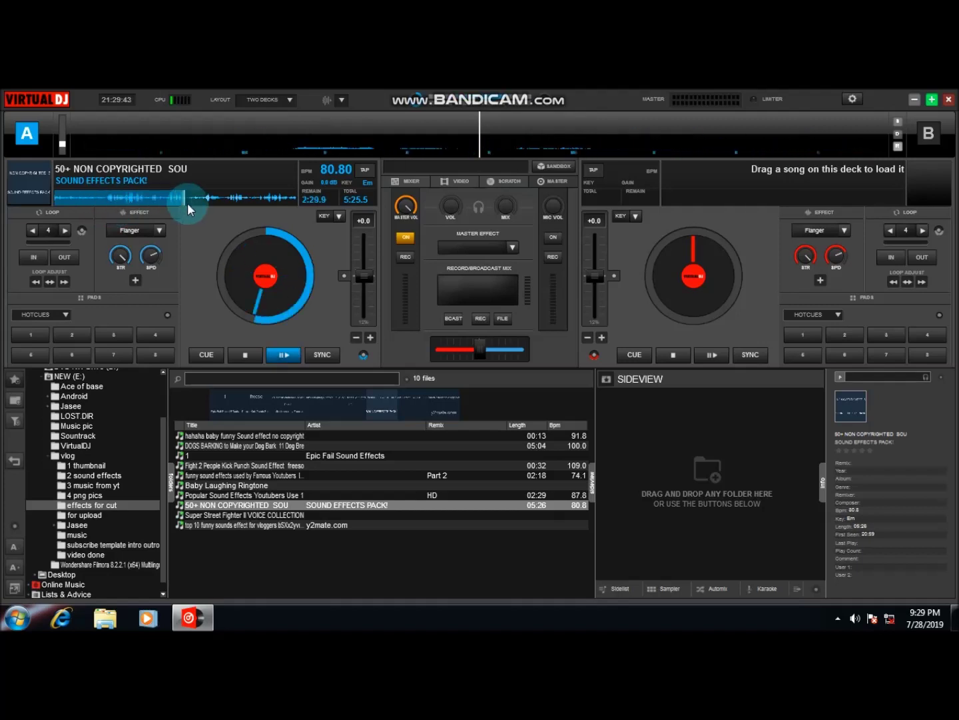
pyautogui.click(105, 198)
pyautogui.click(105, 198)
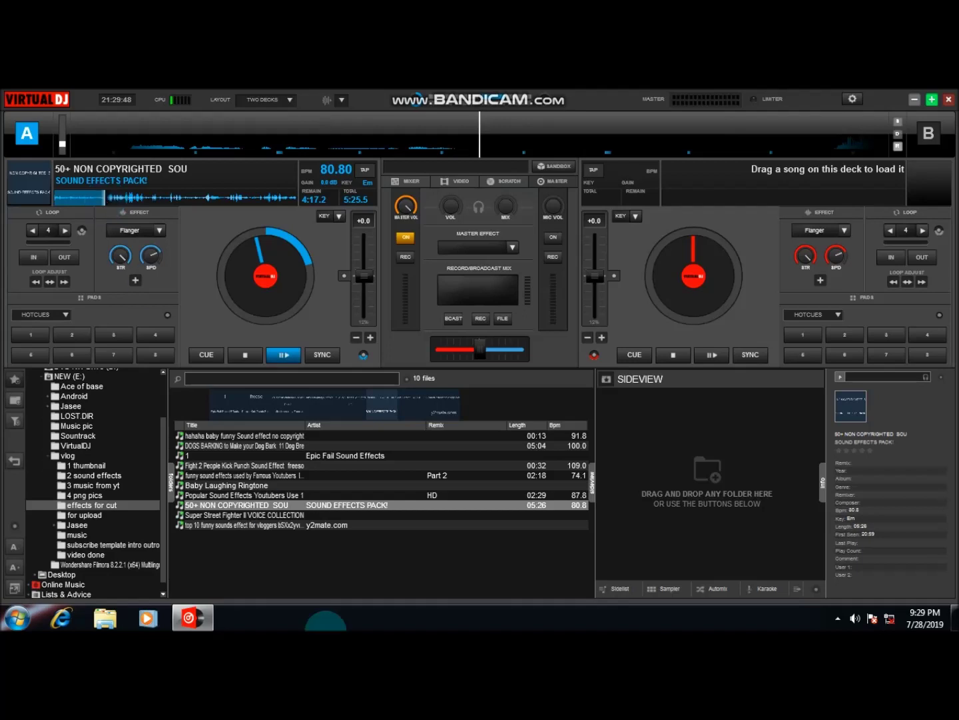
pyautogui.click(284, 357)
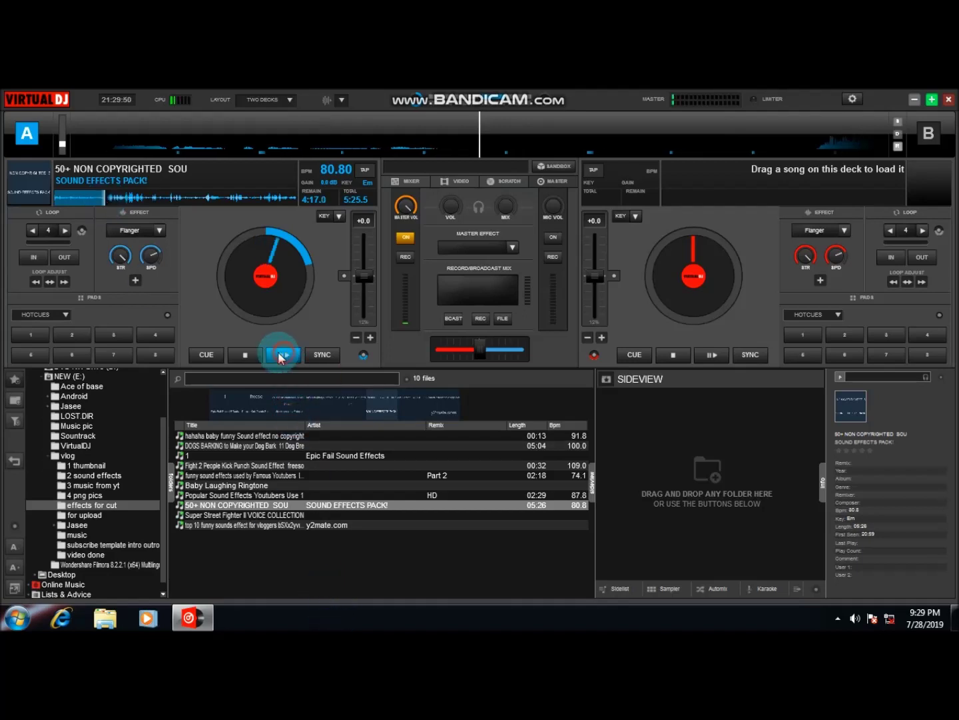
pyautogui.click(247, 359)
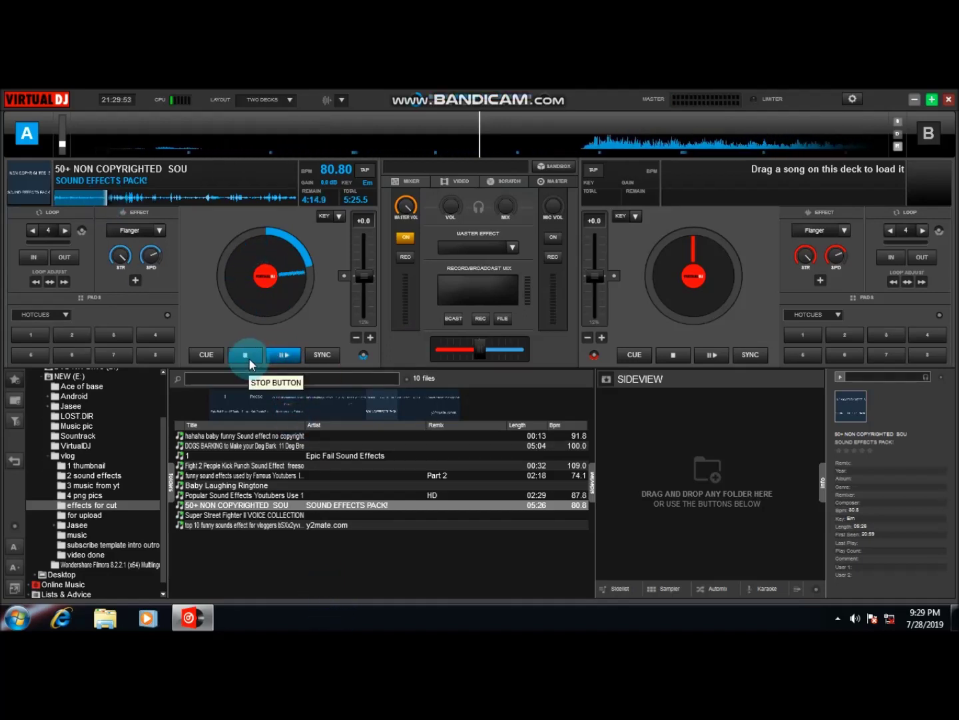
# Pause deck A and position the track at about 4:18 remaining, just before the wanted sound effect
pyautogui.click(283, 356)
pyautogui.click(102, 193)
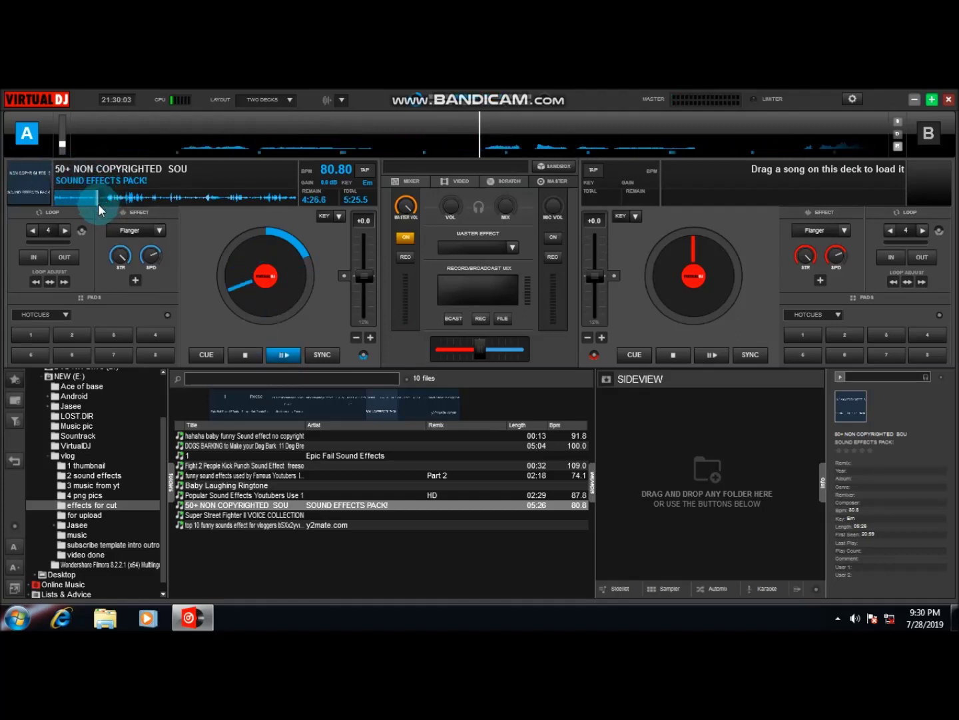
pyautogui.click(105, 206)
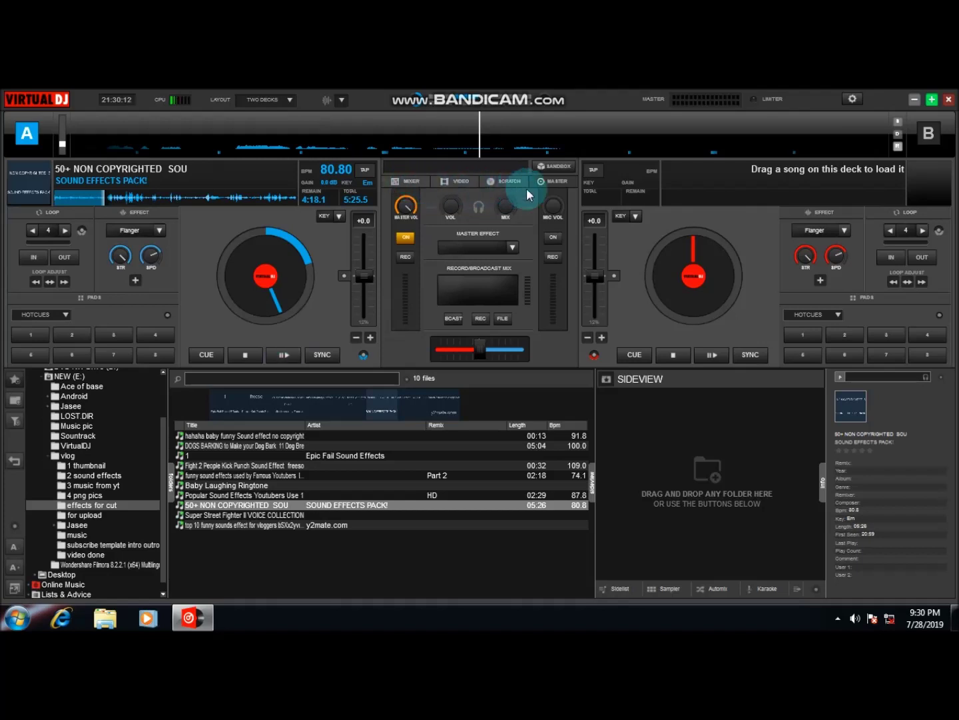
# Review the central Mixer, Video and Scratch controls and return to the Master controls
pyautogui.click(401, 184)
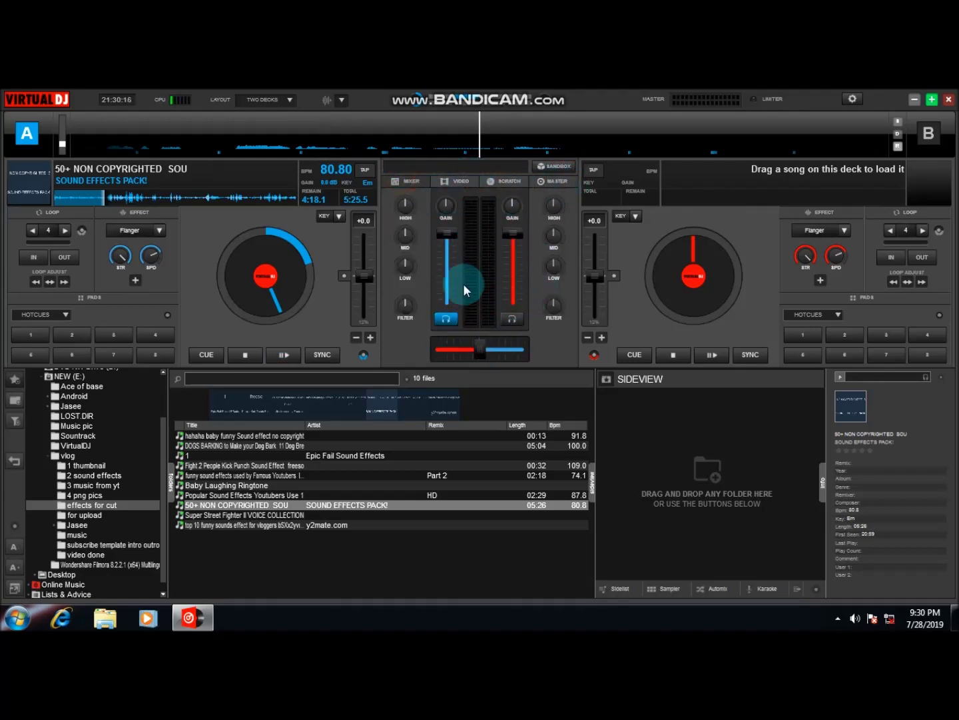
pyautogui.click(463, 182)
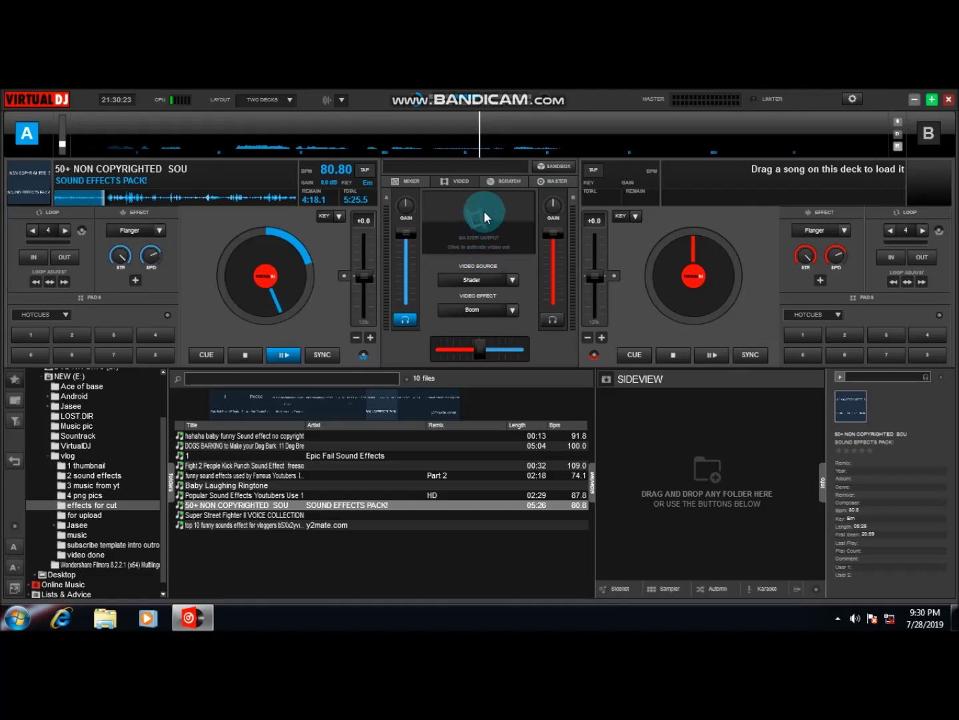
pyautogui.click(507, 182)
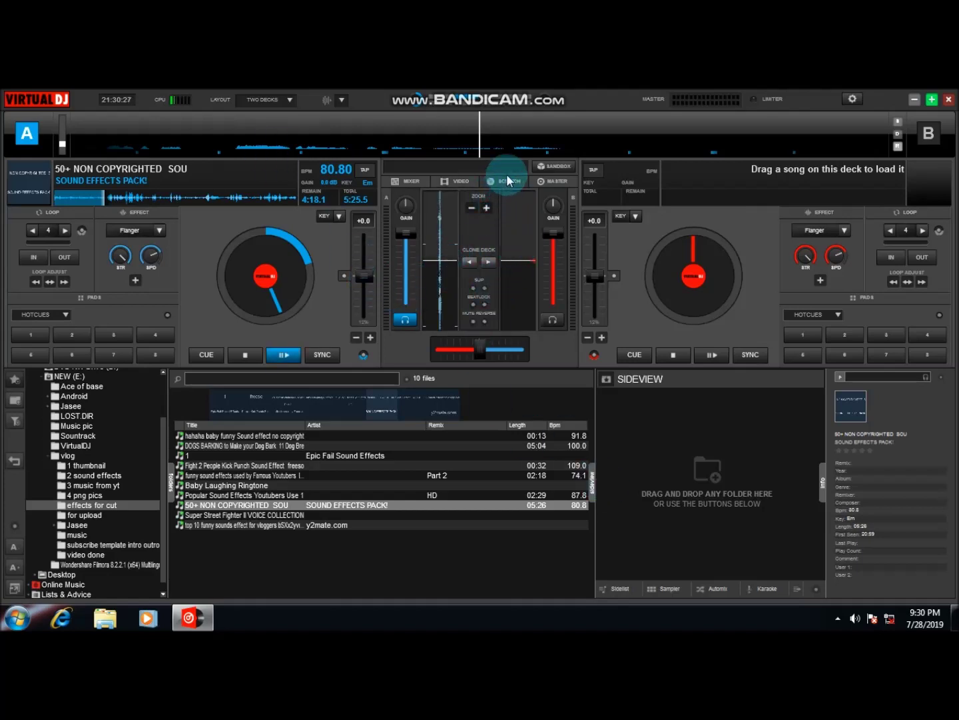
pyautogui.click(555, 183)
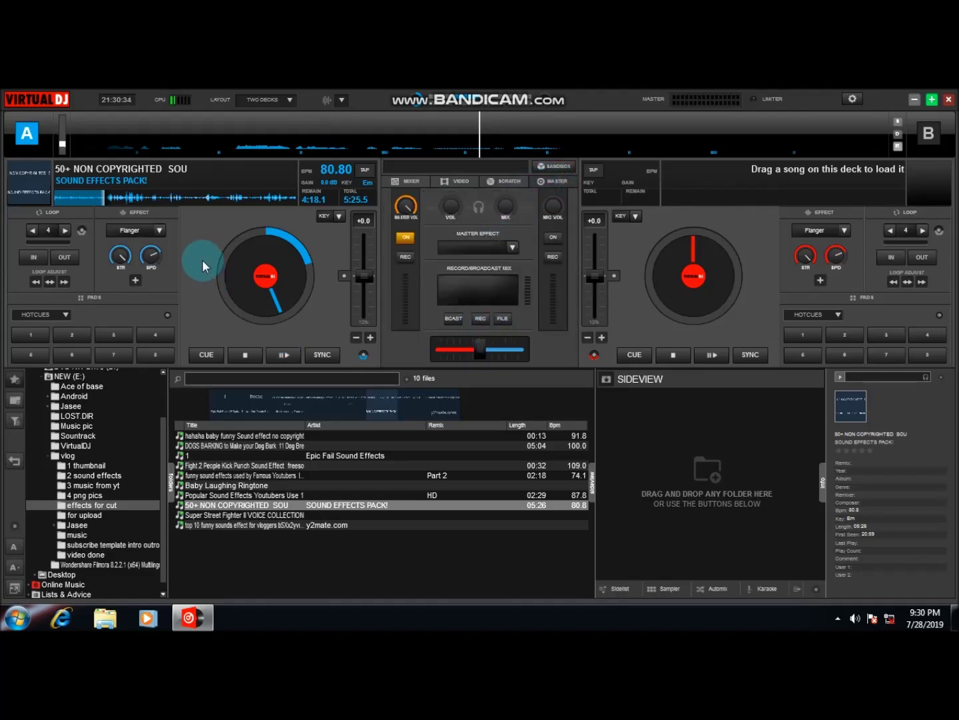
# Record about 10 seconds of deck A's playback from the positioned point, end the recording and pause the track
pyautogui.click(481, 319)
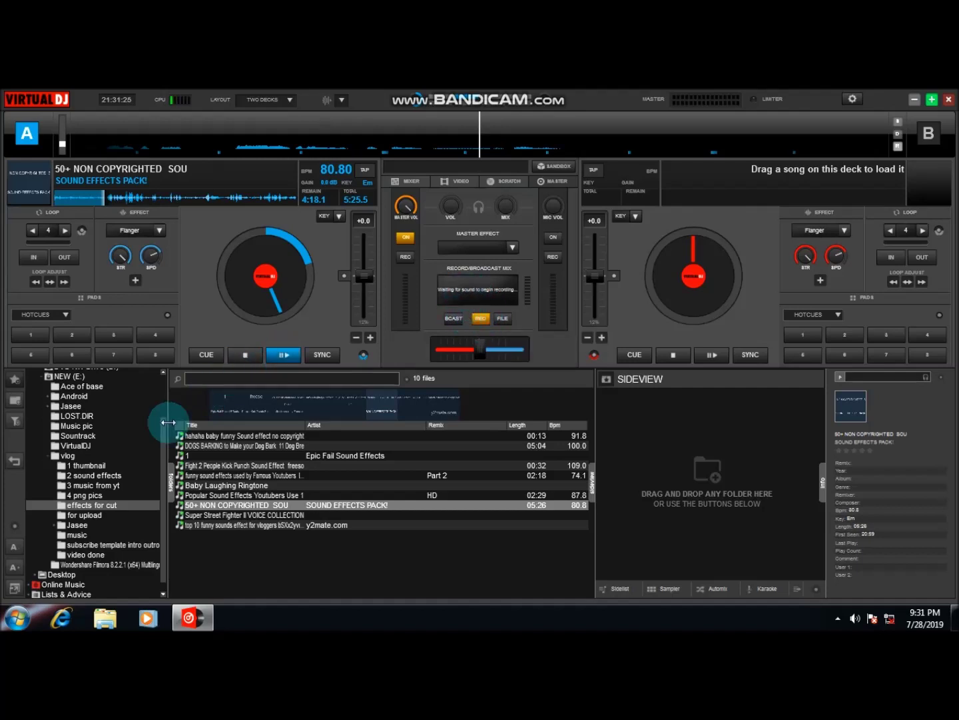
pyautogui.click(285, 357)
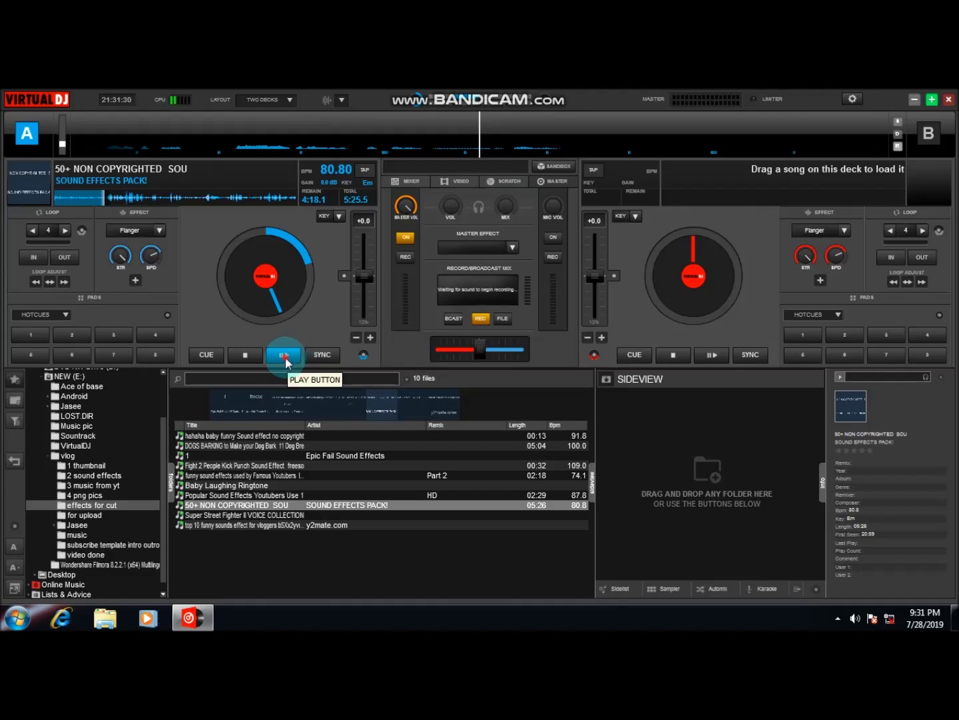
pyautogui.click(474, 320)
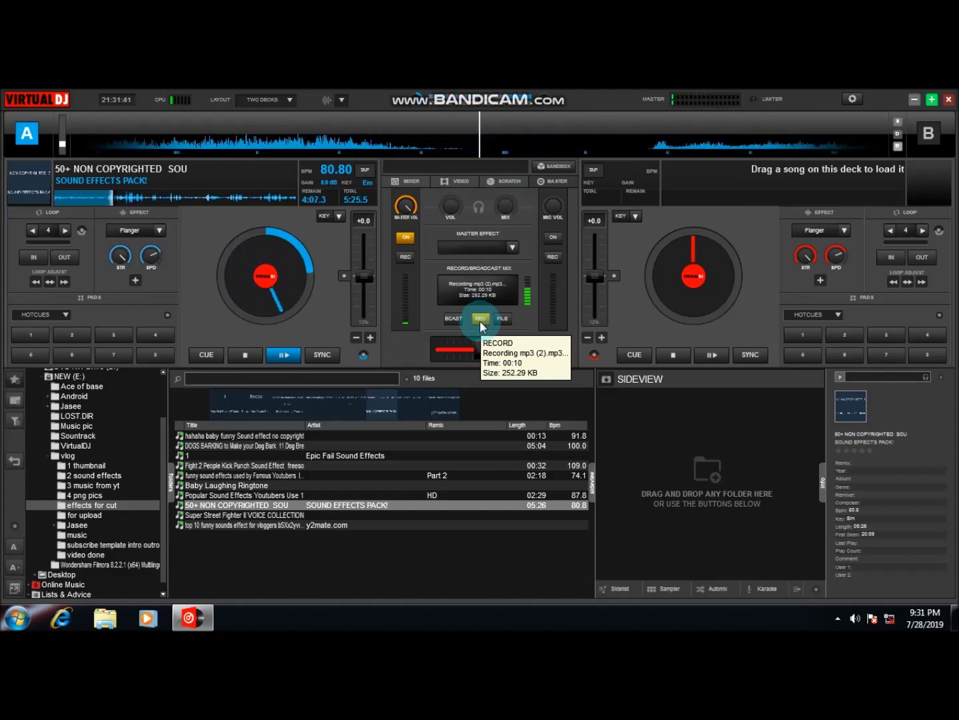
pyautogui.click(481, 318)
pyautogui.click(283, 354)
pyautogui.click(446, 329)
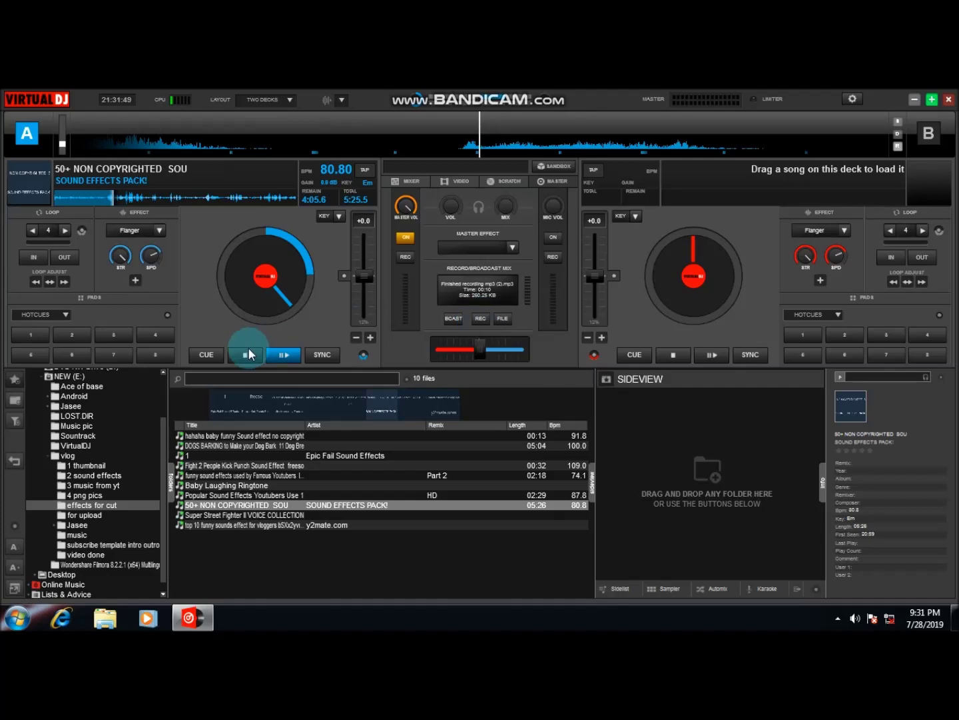
# Play deck A from about 4:08 remaining and pause it at about 4:02 remaining, just before the next sound effect
pyautogui.click(111, 199)
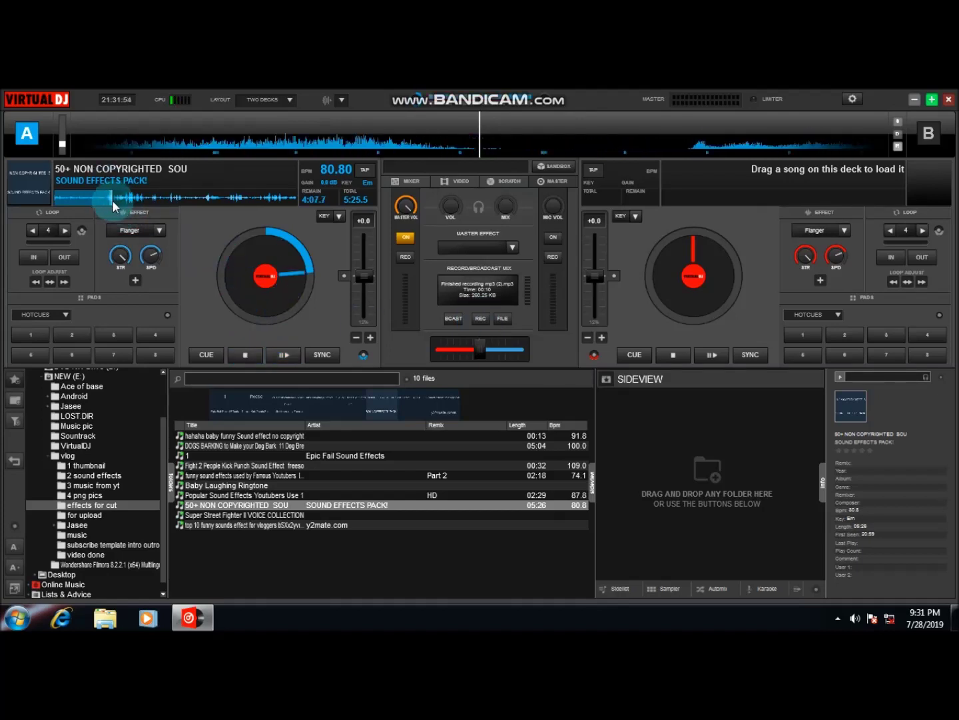
pyautogui.click(285, 356)
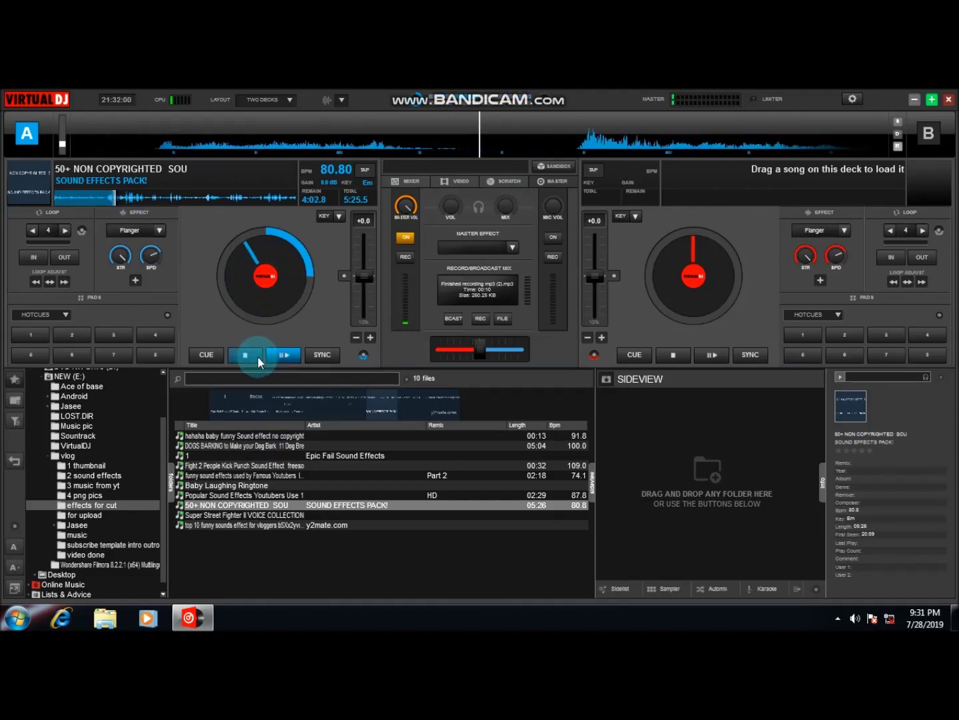
pyautogui.click(257, 356)
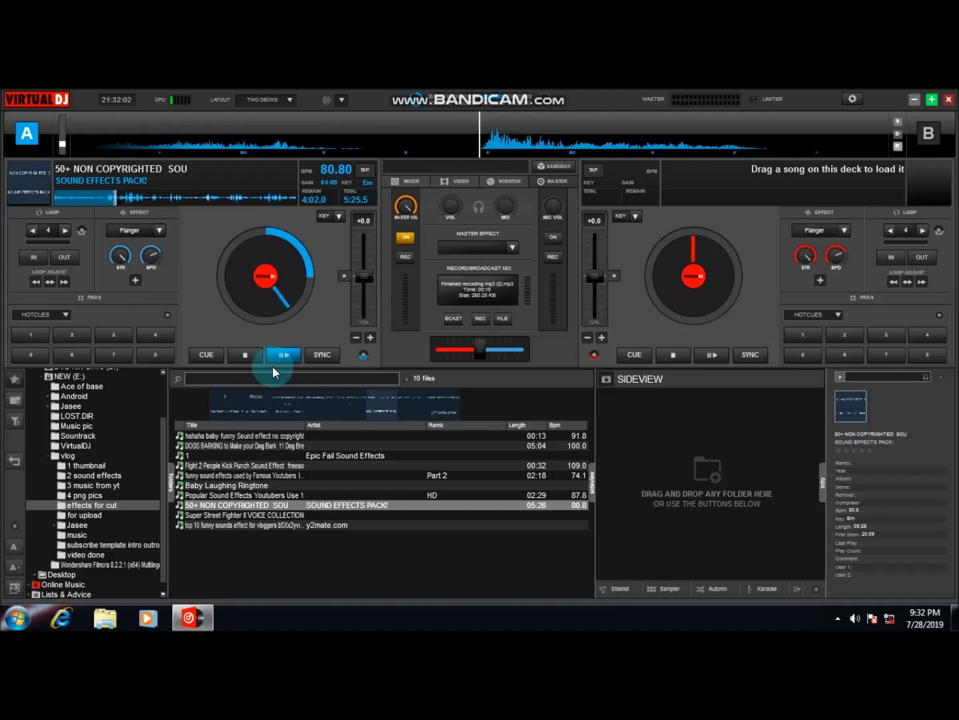
# Record about 3 seconds of deck A's playback from the paused point, end the recording and pause the track
pyautogui.click(481, 319)
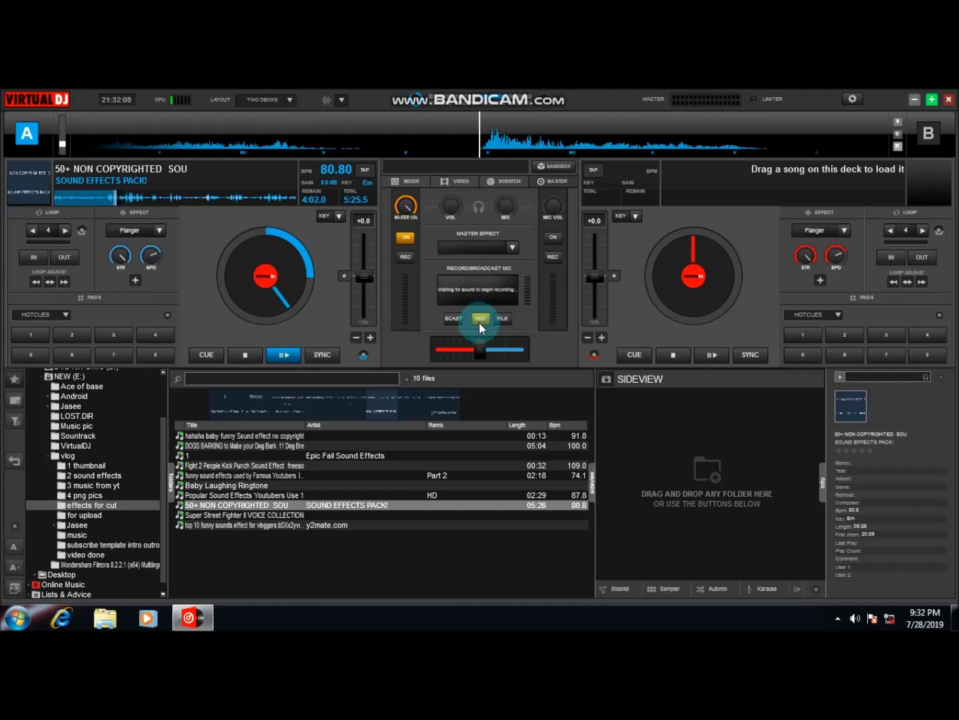
pyautogui.click(285, 358)
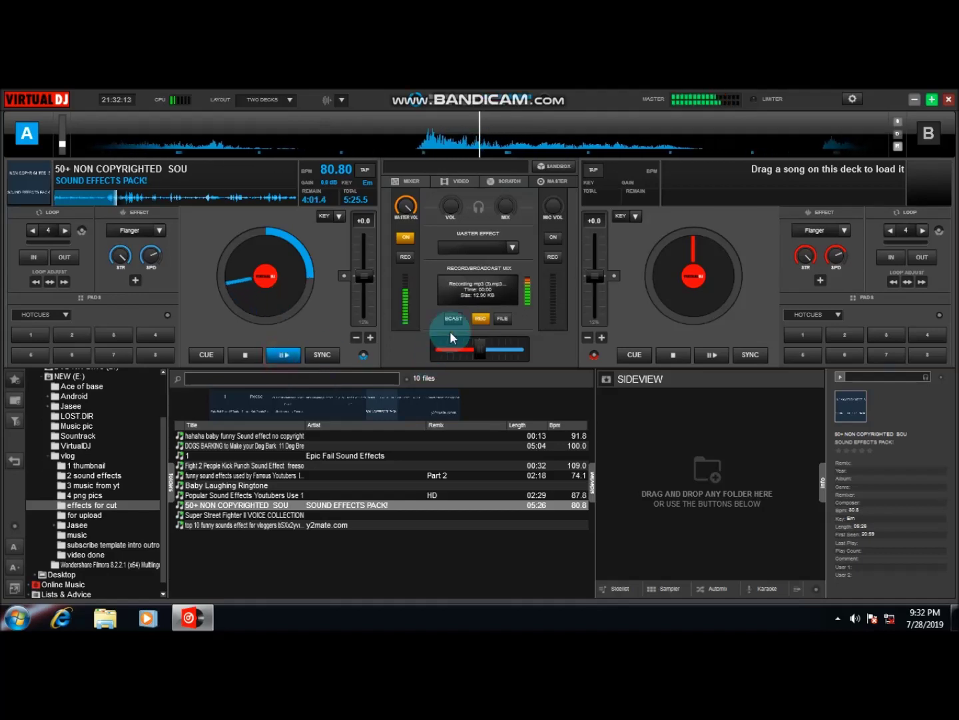
pyautogui.click(482, 319)
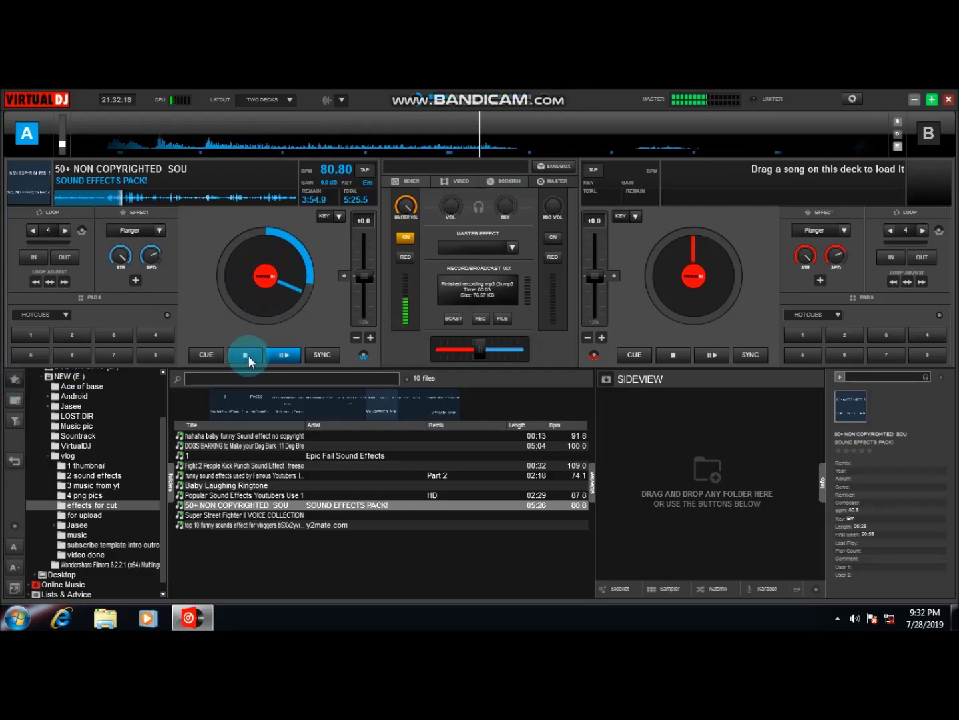
pyautogui.click(285, 356)
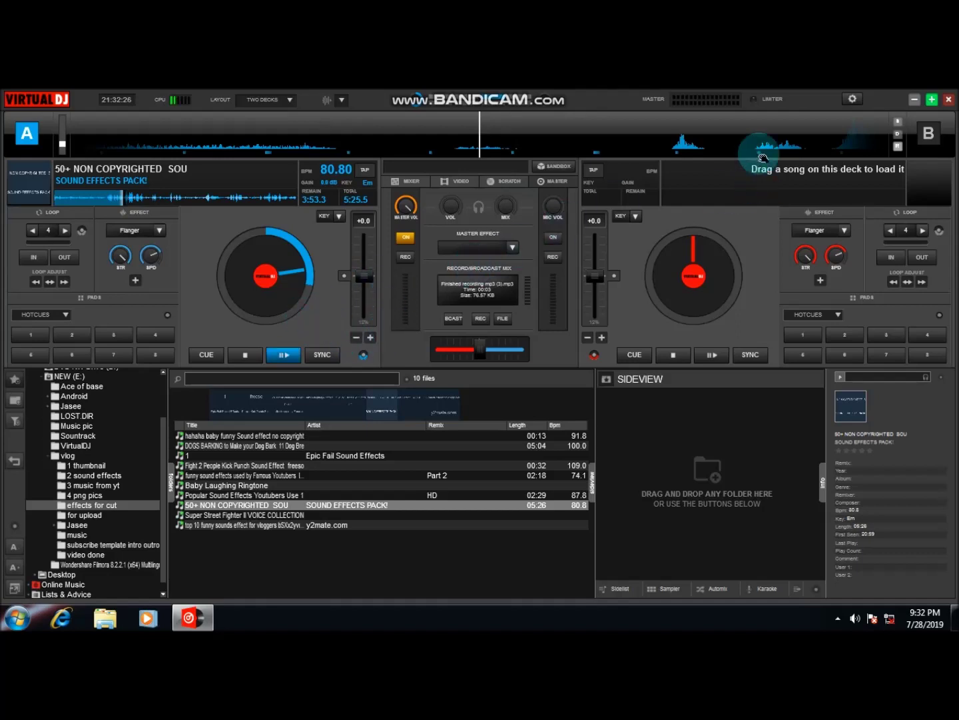
# Switch to the desktop and move the recordings mp3 (3) and mp3 out of the icon columns onto free space
pyautogui.click(915, 99)
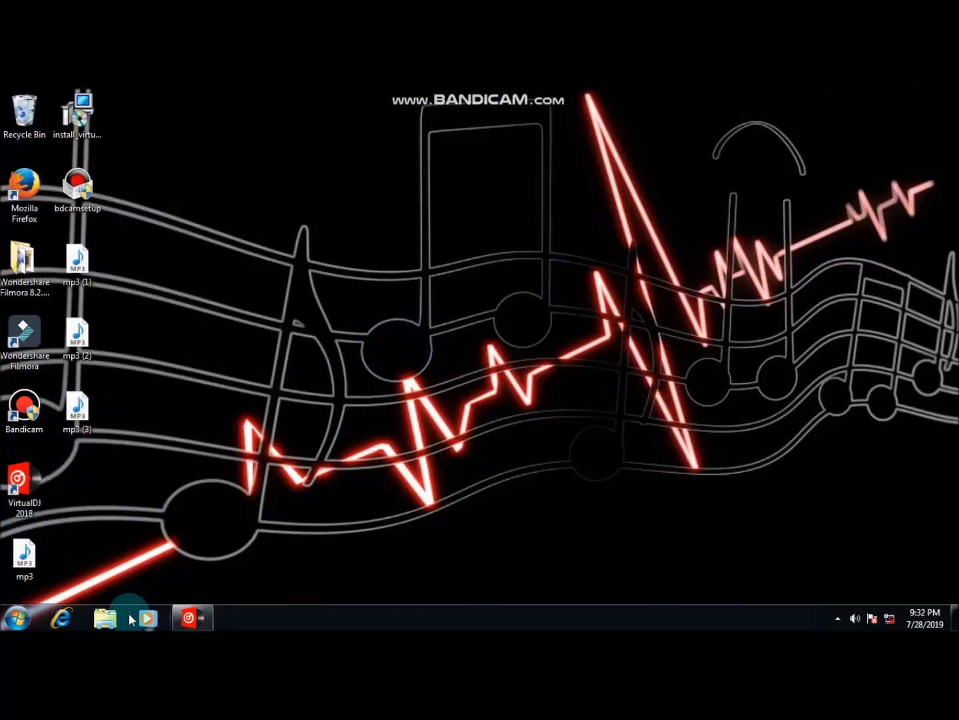
pyautogui.click(193, 618)
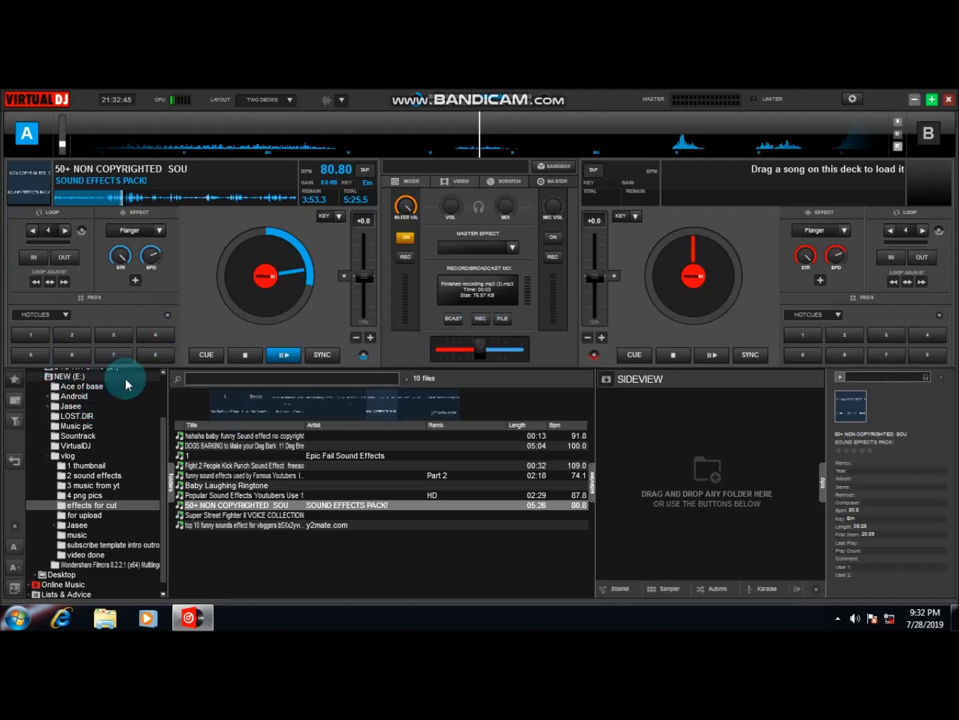
pyautogui.click(914, 98)
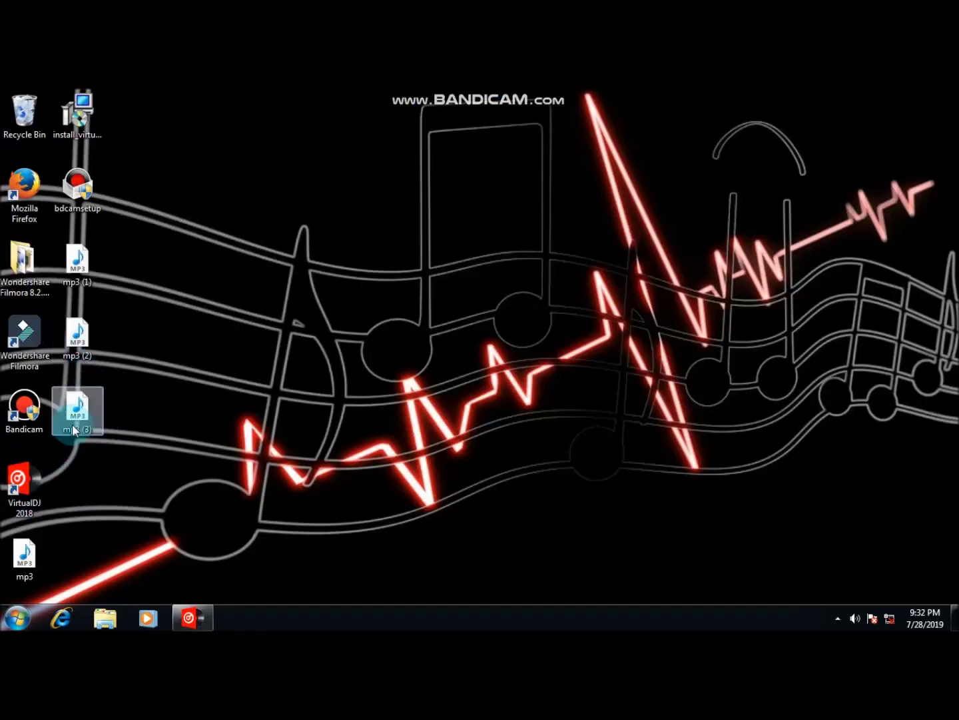
pyautogui.moveTo(74, 430); pyautogui.dragTo(181, 430)
pyautogui.moveTo(32, 562); pyautogui.dragTo(298, 415)
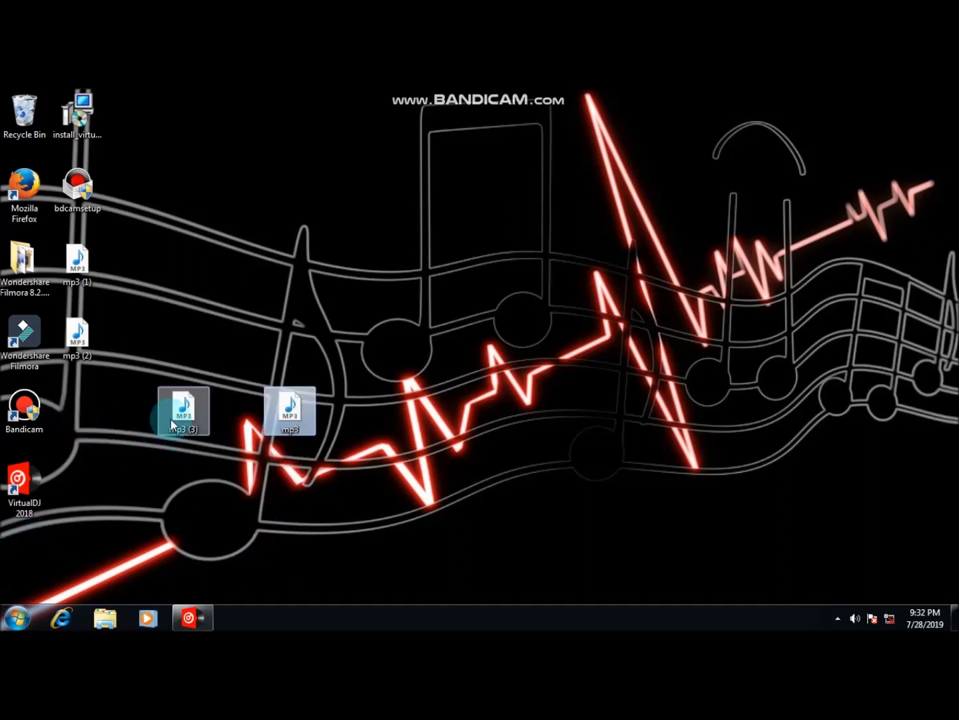
pyautogui.moveTo(173, 417)
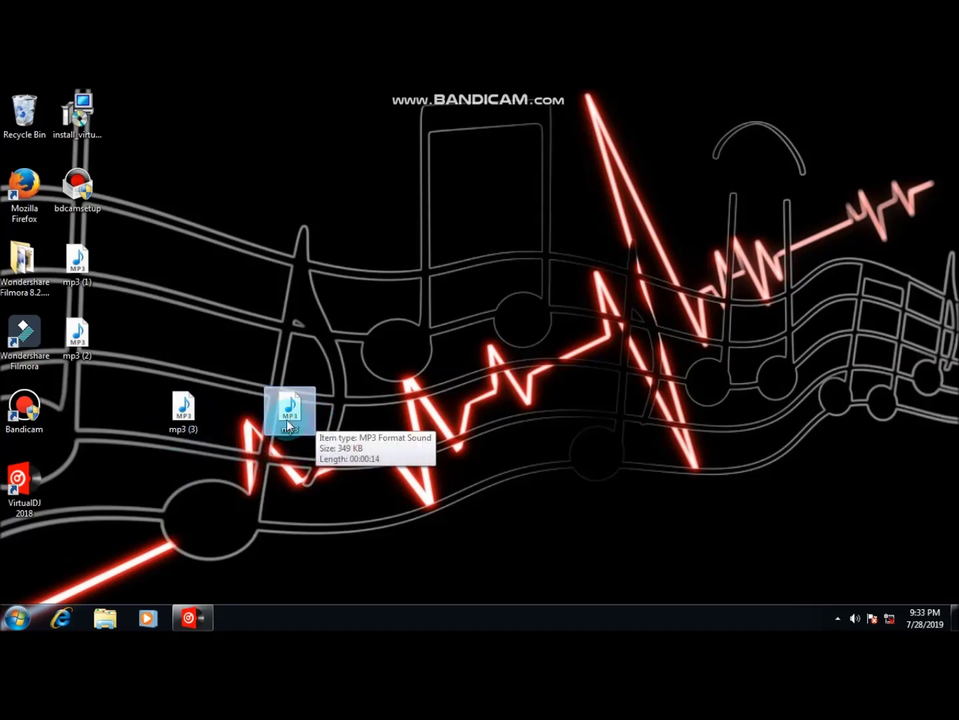
pyautogui.moveTo(290, 418); pyautogui.dragTo(298, 338)
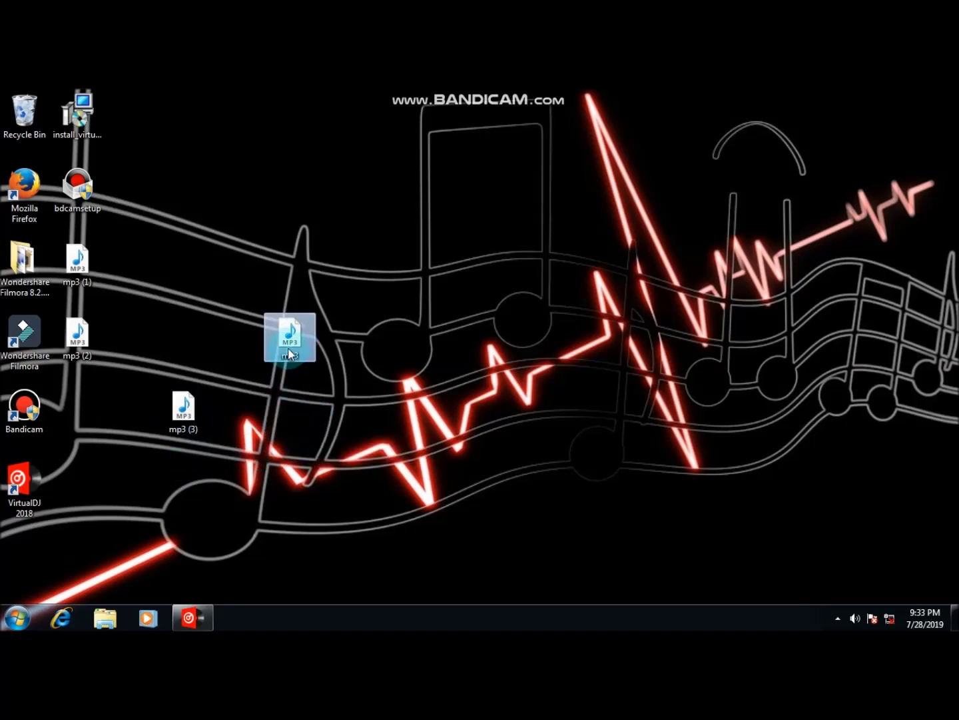
# Play the mp3 recording briefly, close the player and move the file up to the desktop's upper edge, apart from the others
pyautogui.doubleClick(290, 352)
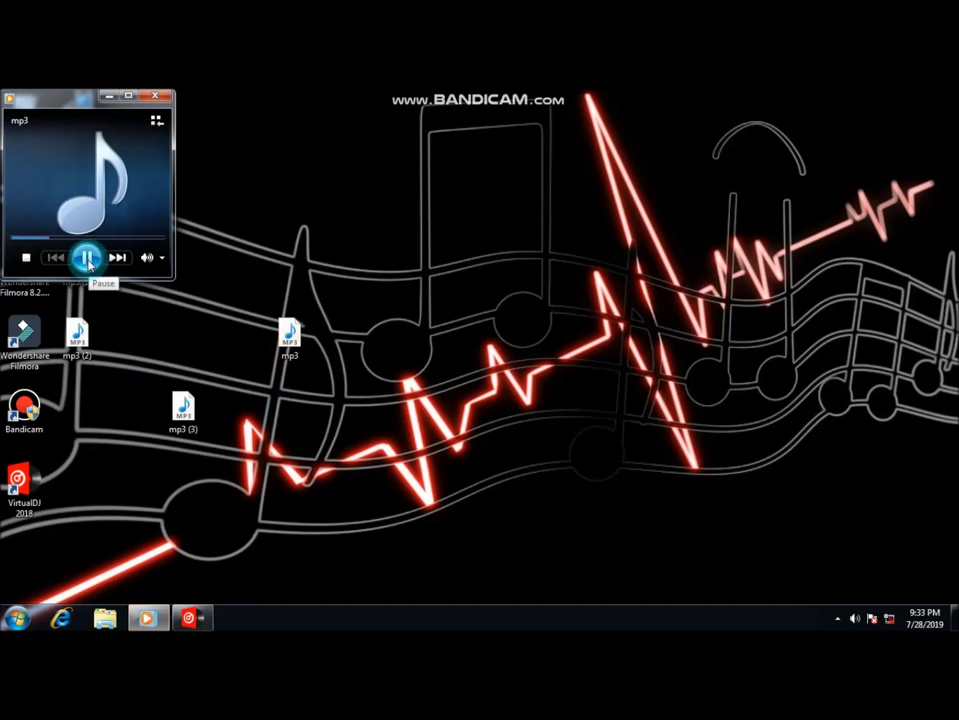
pyautogui.click(212, 356)
pyautogui.click(280, 332)
pyautogui.moveTo(281, 332); pyautogui.dragTo(280, 112)
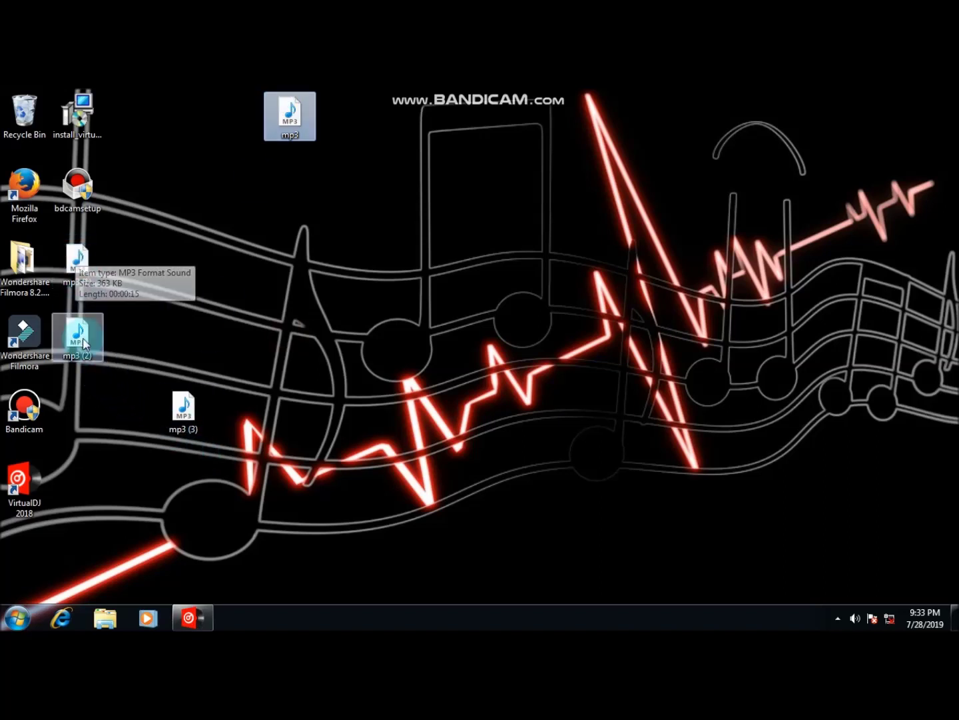
# Play the mp3 (3) recording in the media player to check the captured sound
pyautogui.click(188, 425)
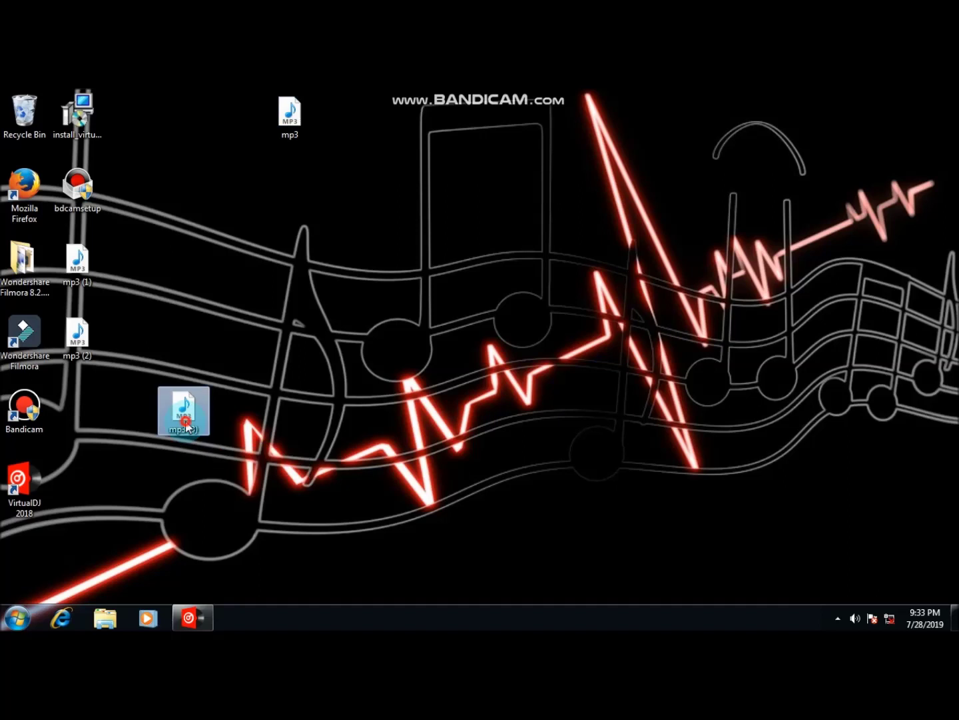
pyautogui.doubleClick(188, 427)
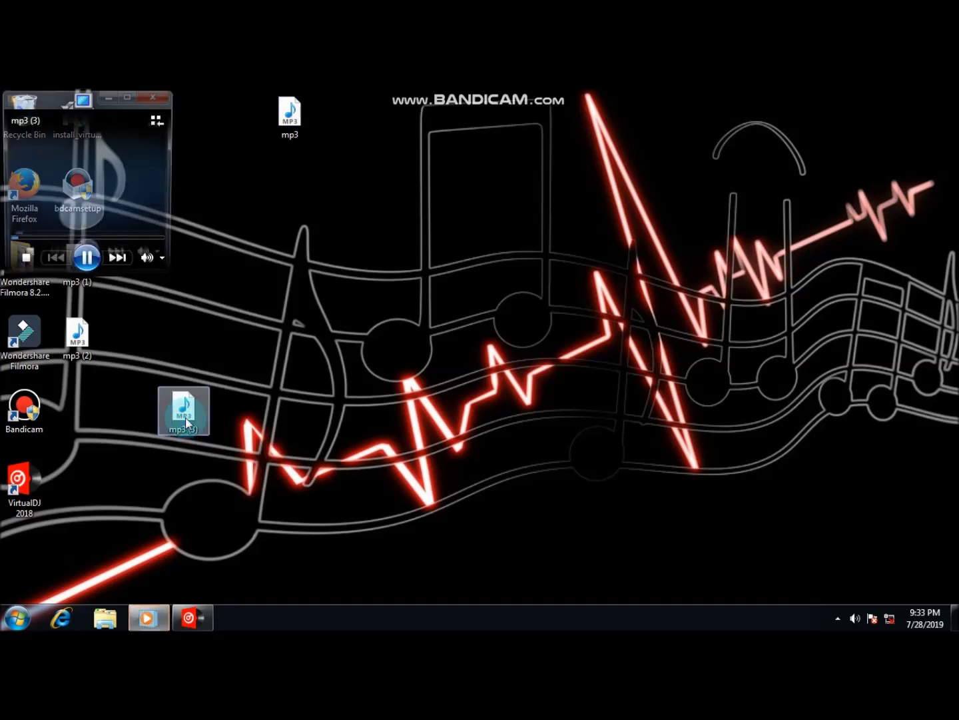
pyautogui.click(88, 262)
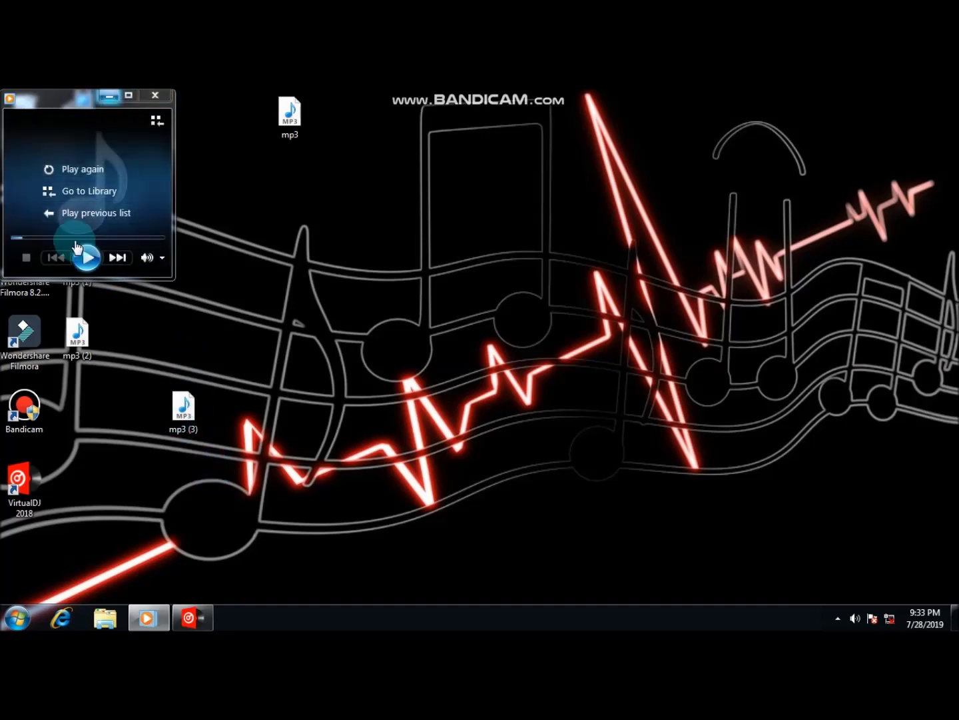
# Place mp3 (3) and mp3 (2) on either side of the player window on the lower desktop, then close the player
pyautogui.moveTo(75, 102); pyautogui.dragTo(442, 339)
pyautogui.moveTo(520, 510); pyautogui.dragTo(708, 480)
pyautogui.moveTo(78, 341); pyautogui.dragTo(303, 503)
pyautogui.click(525, 332)
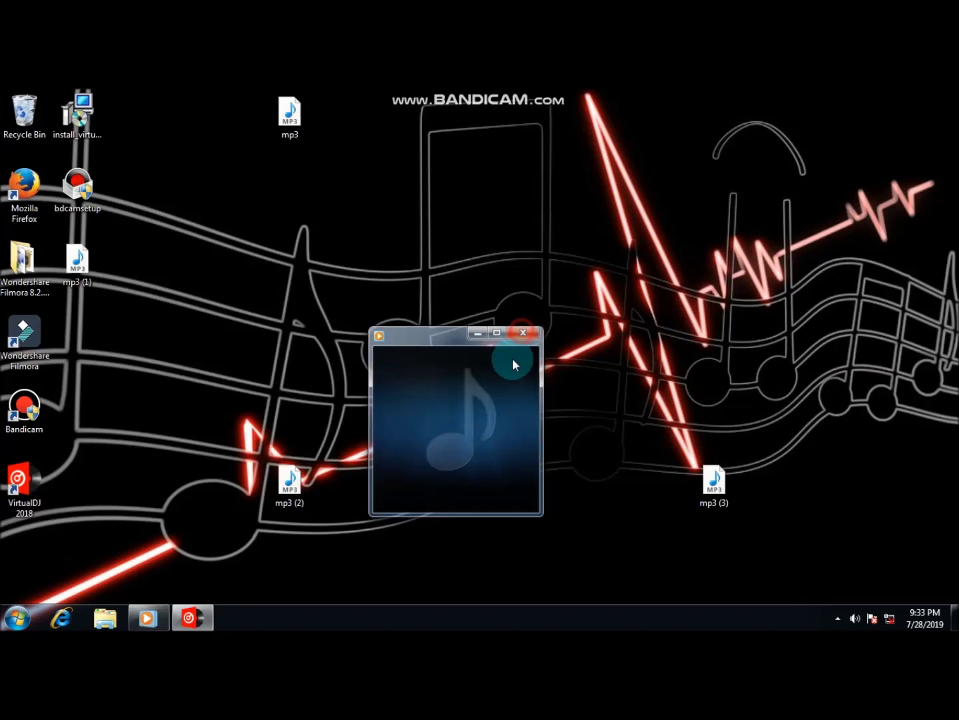
# Play mp3 (2), mp3 (3) and mp3 (2) again to compare the two recordings, closing the player after each
pyautogui.doubleClick(292, 495)
pyautogui.click(367, 526)
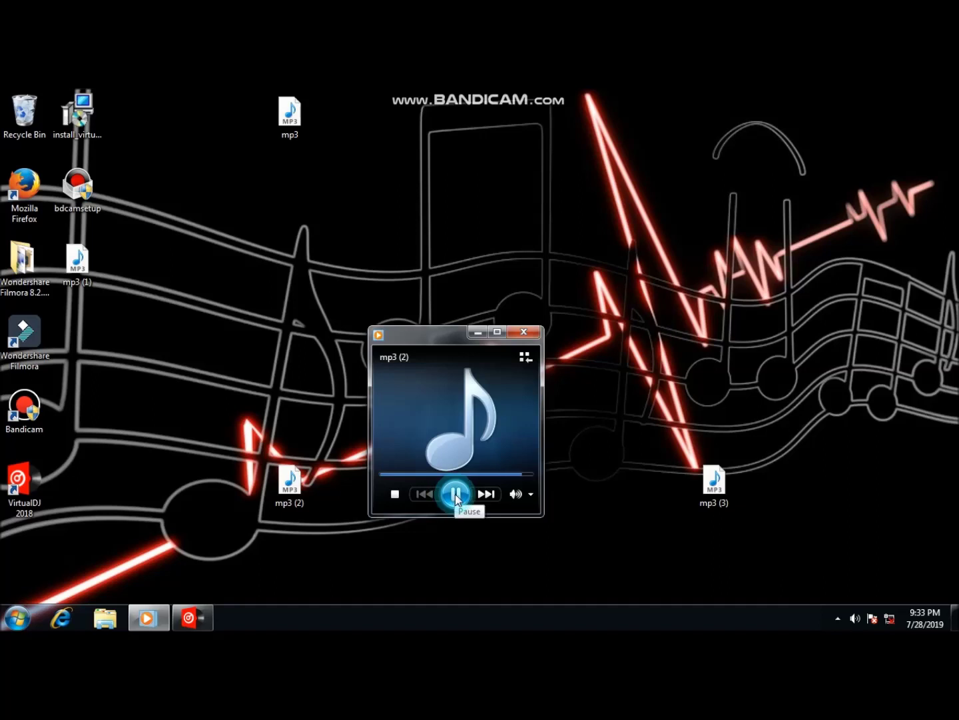
pyautogui.click(525, 333)
pyautogui.click(708, 489)
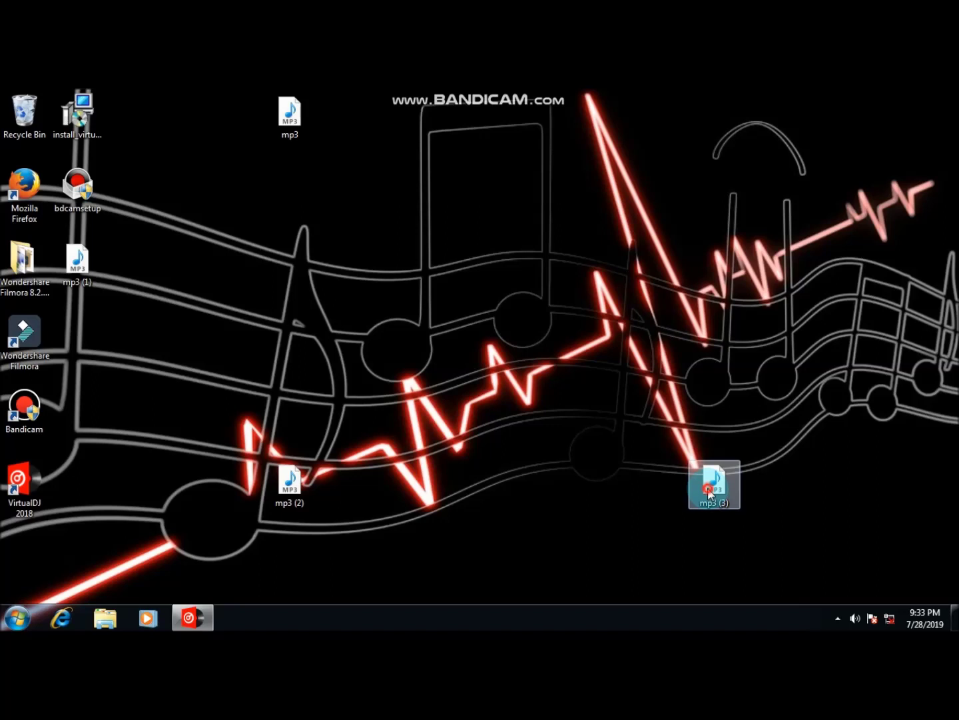
pyautogui.doubleClick(708, 489)
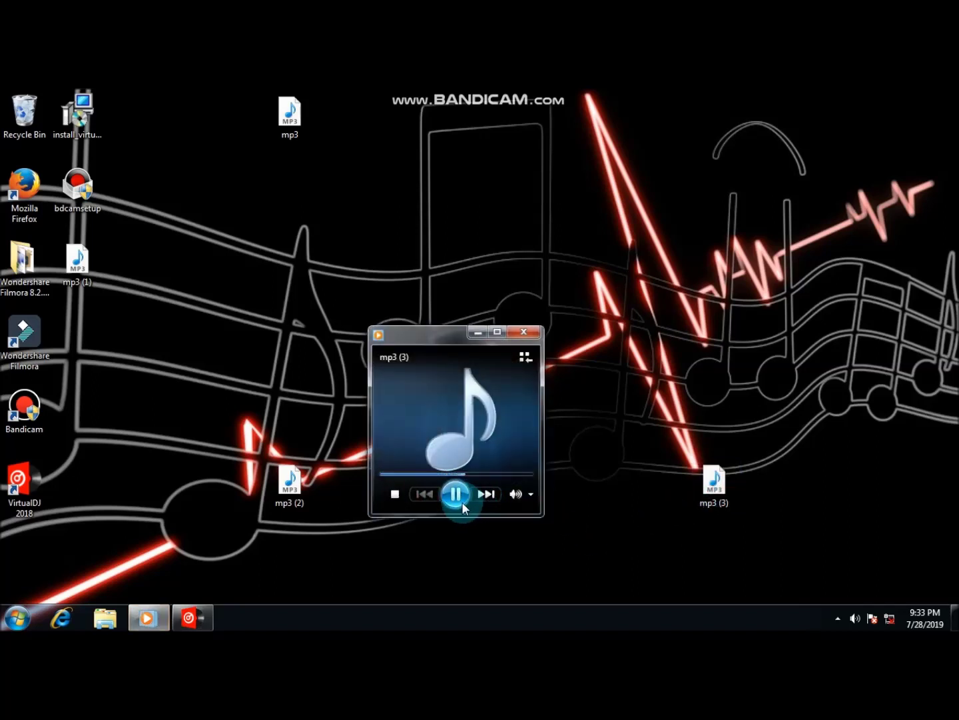
pyautogui.click(524, 332)
pyautogui.doubleClick(288, 503)
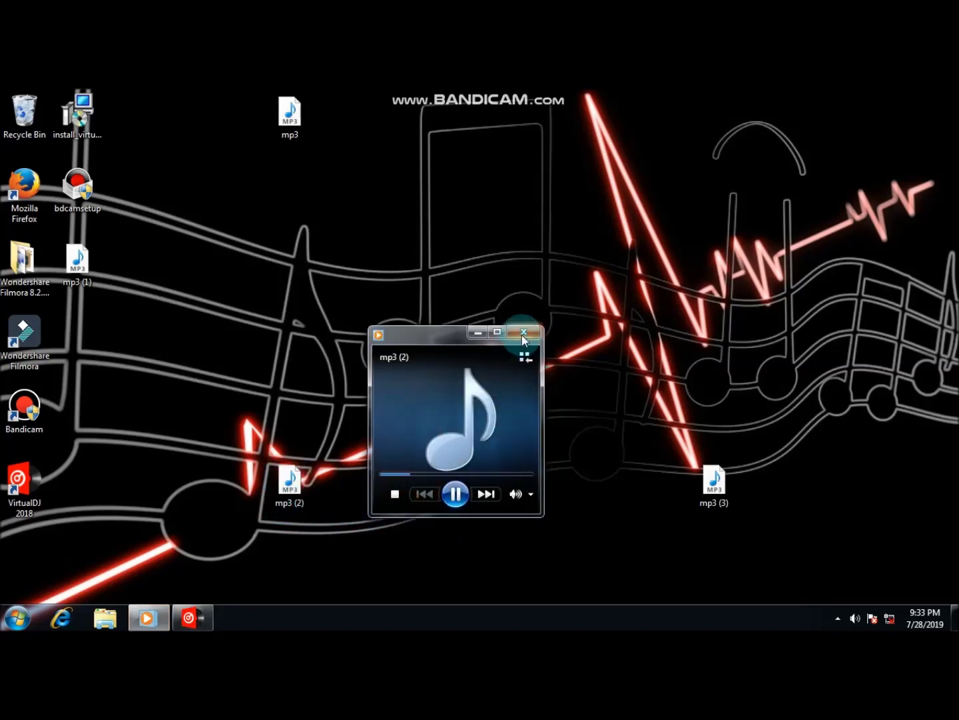
pyautogui.click(524, 331)
# Rename the recording mp3 (2) as nakakagulat
pyautogui.click(291, 501)
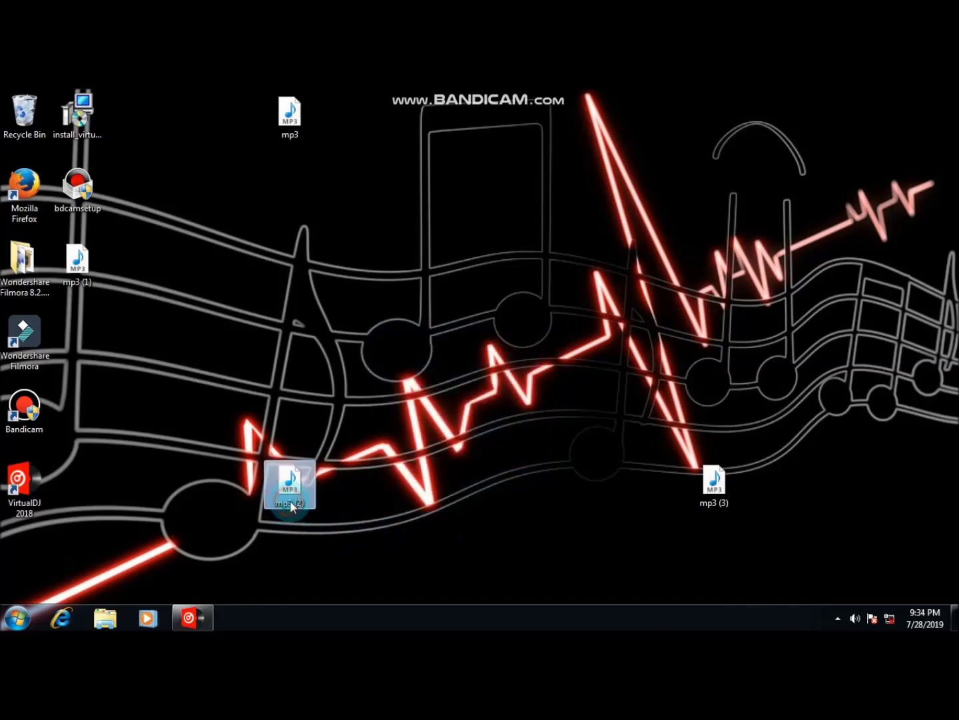
pyautogui.click(297, 504)
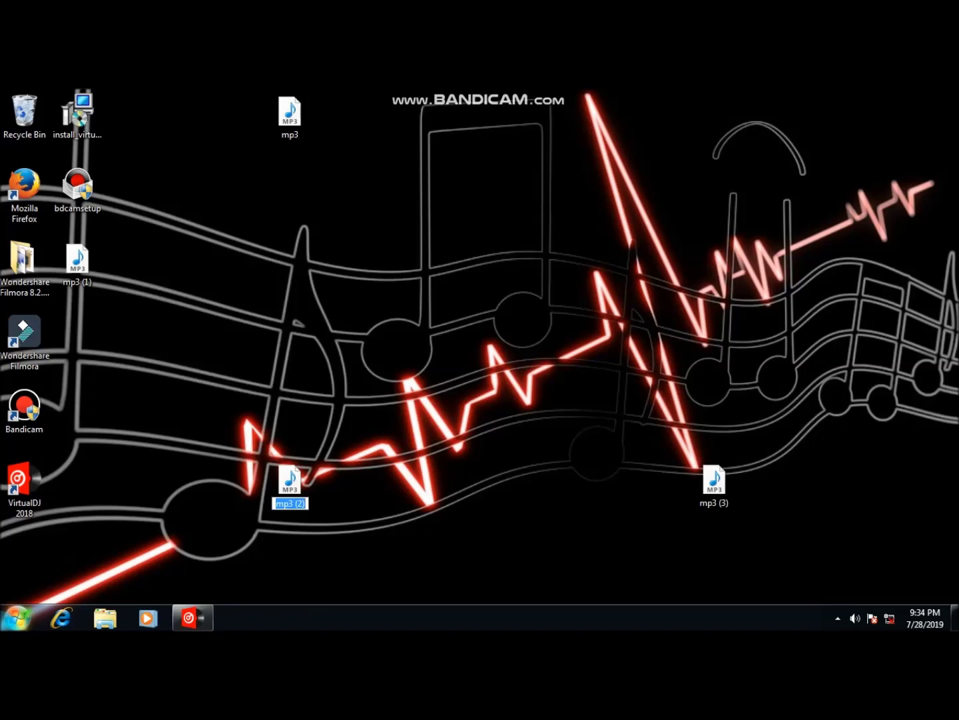
pyautogui.write('nakakagulat')
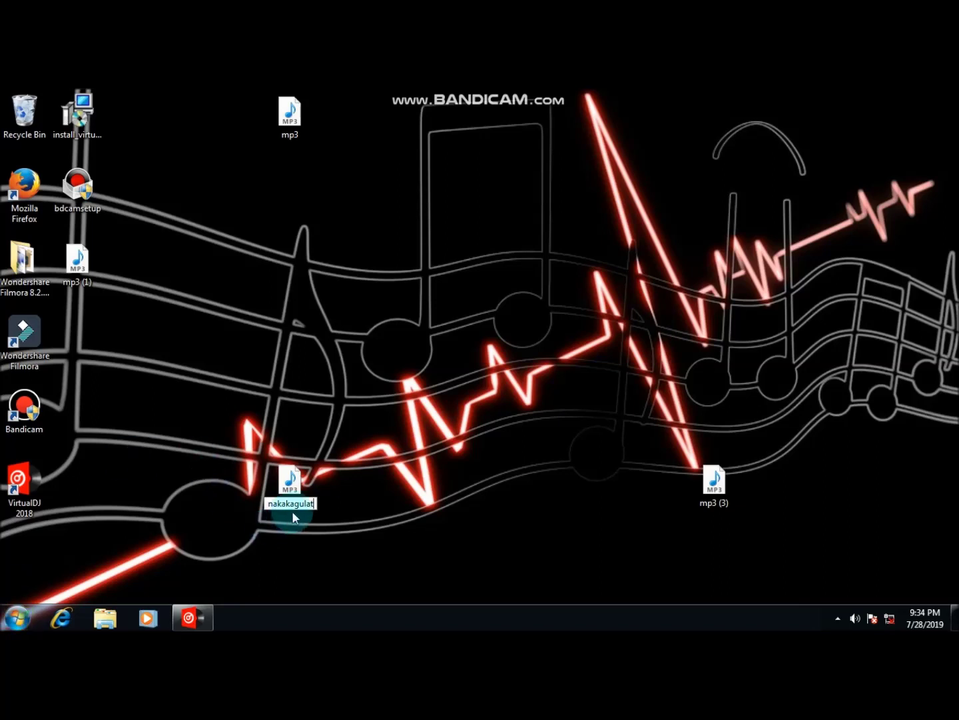
pyautogui.press('Return')
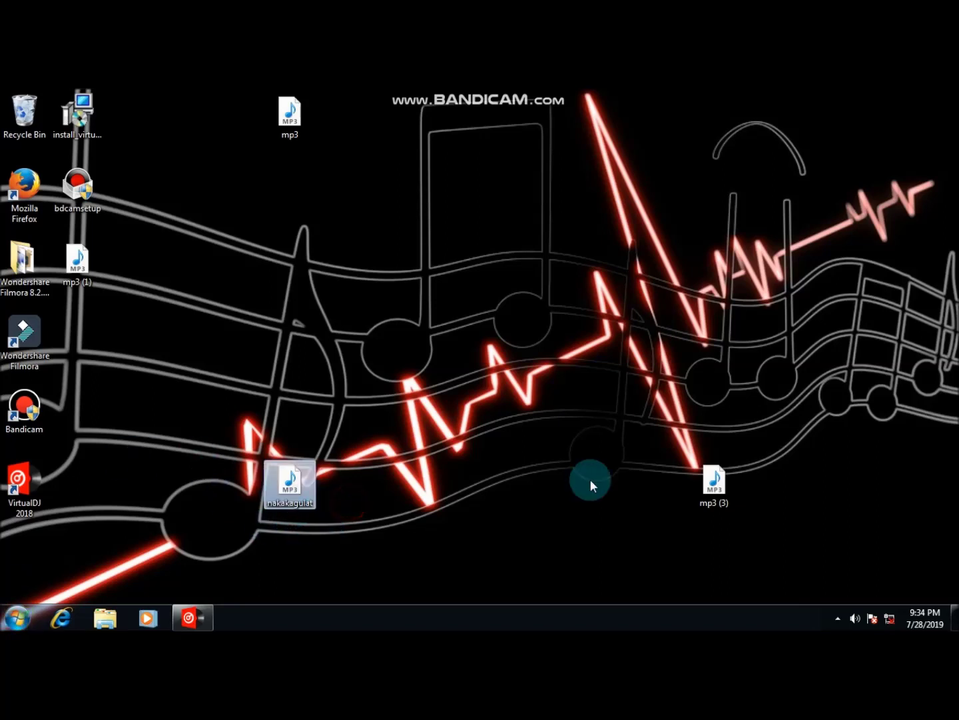
# Rename the recording mp3 (3) as nakakasindak
pyautogui.click(706, 508)
pyautogui.click(705, 505)
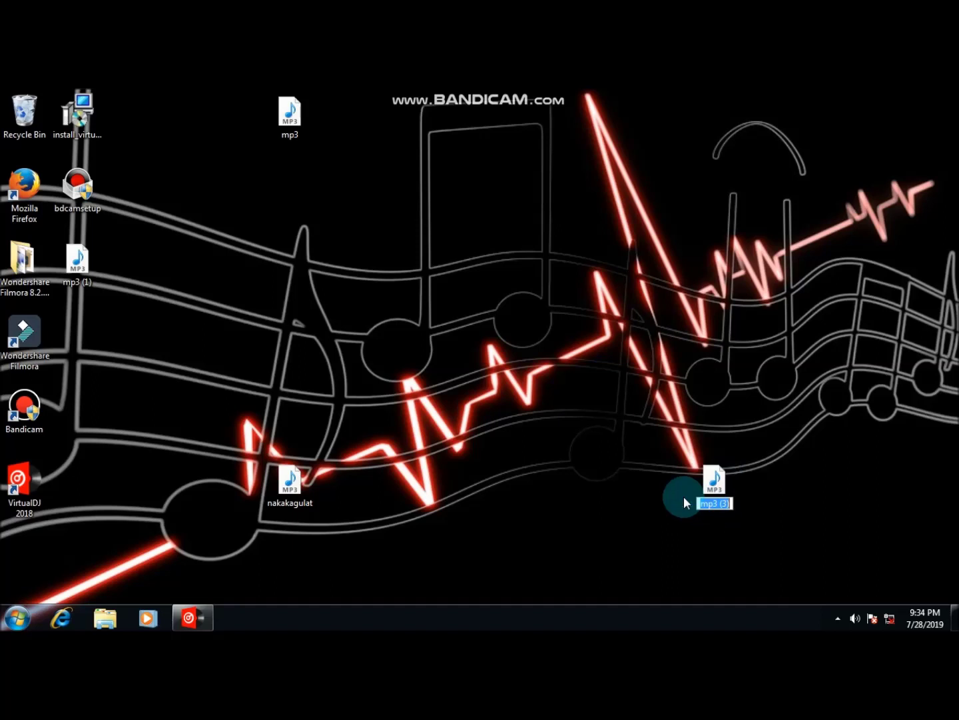
pyautogui.write('nakakasindak')
pyautogui.press('Return')
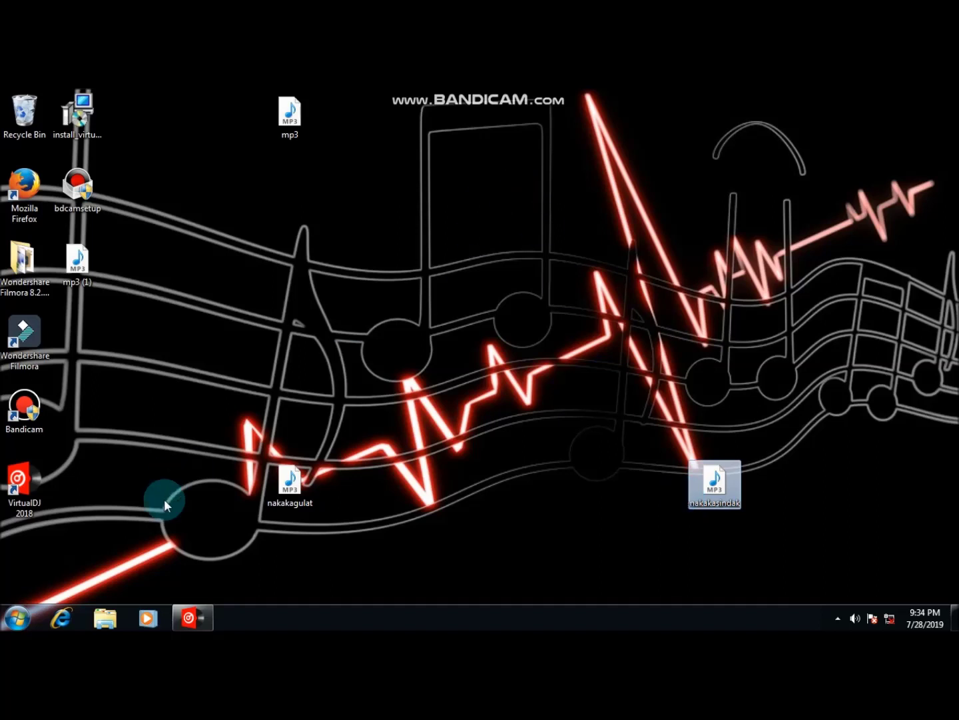
# Create a folder on the desktop with the default name and move nakakagulat and nakakasindak into it
pyautogui.rightClick(347, 364)
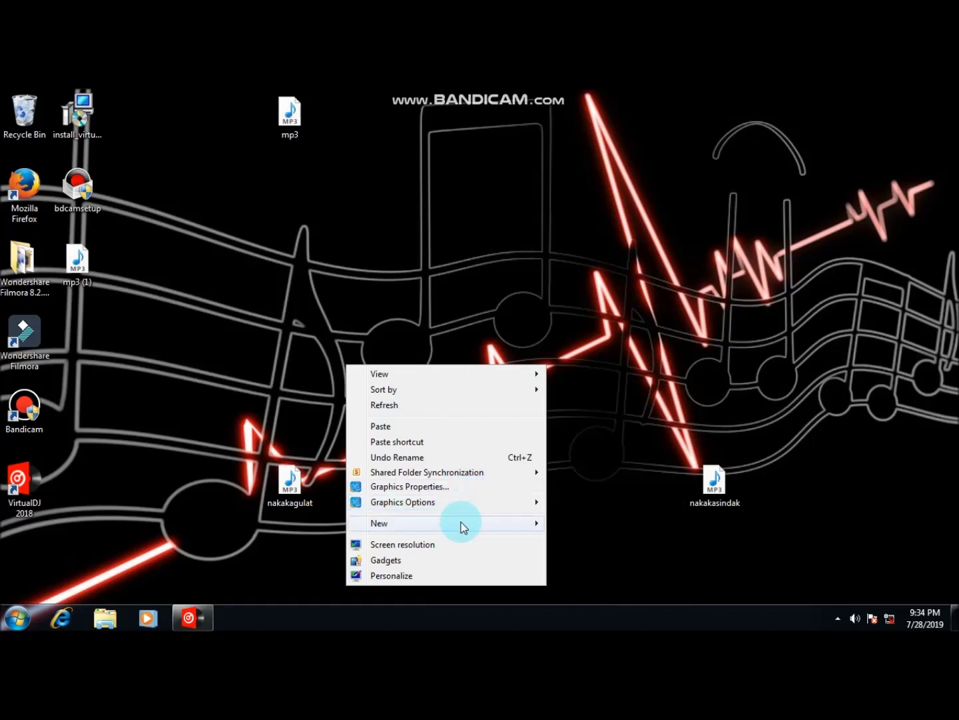
pyautogui.moveTo(455, 522)
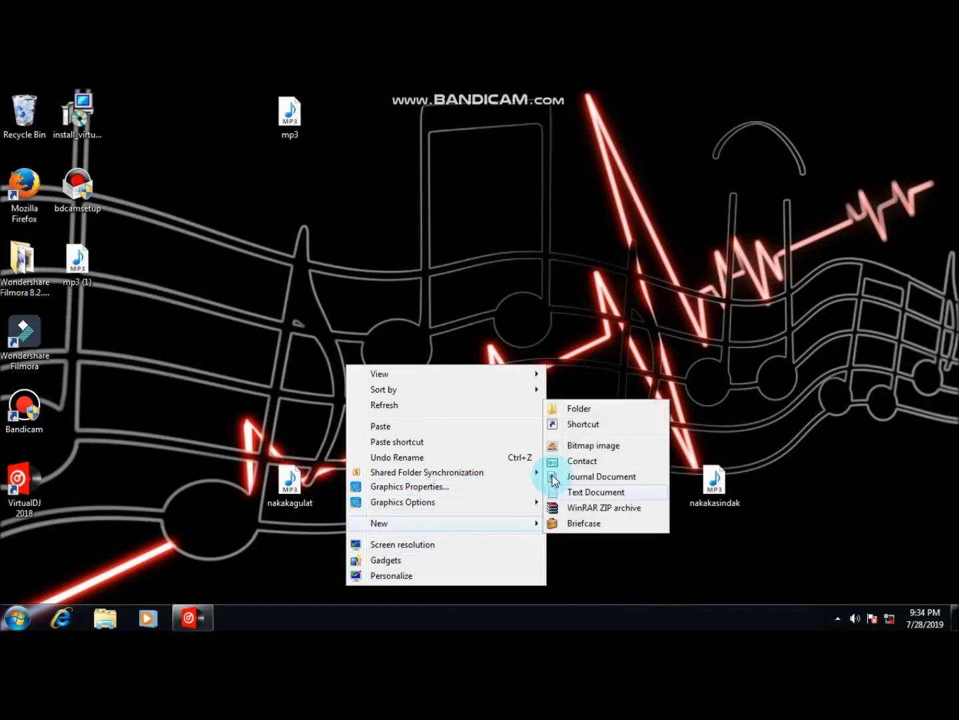
pyautogui.click(578, 409)
pyautogui.moveTo(308, 486); pyautogui.dragTo(331, 417)
pyautogui.moveTo(700, 480); pyautogui.dragTo(335, 424)
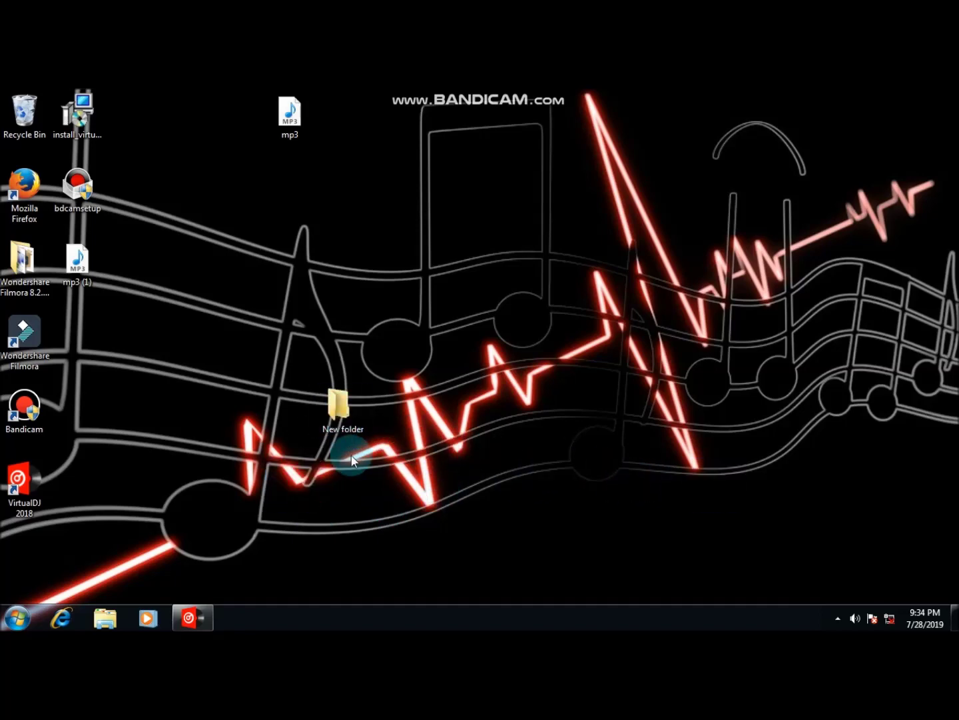
# Open the new desktop folder and play the nakakasindak recording
pyautogui.doubleClick(340, 408)
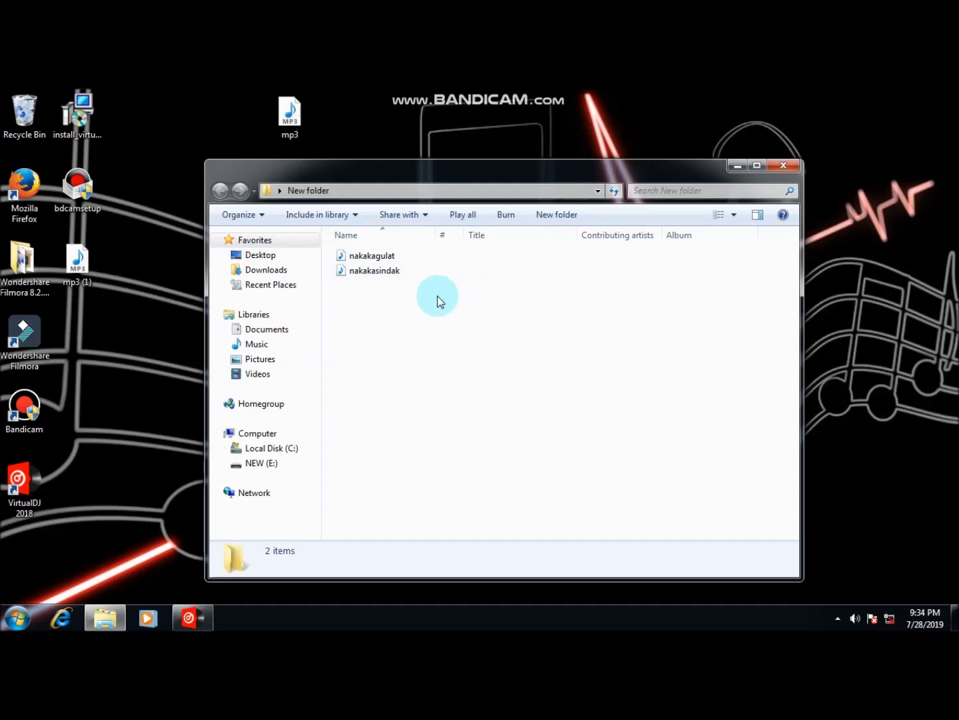
pyautogui.doubleClick(386, 274)
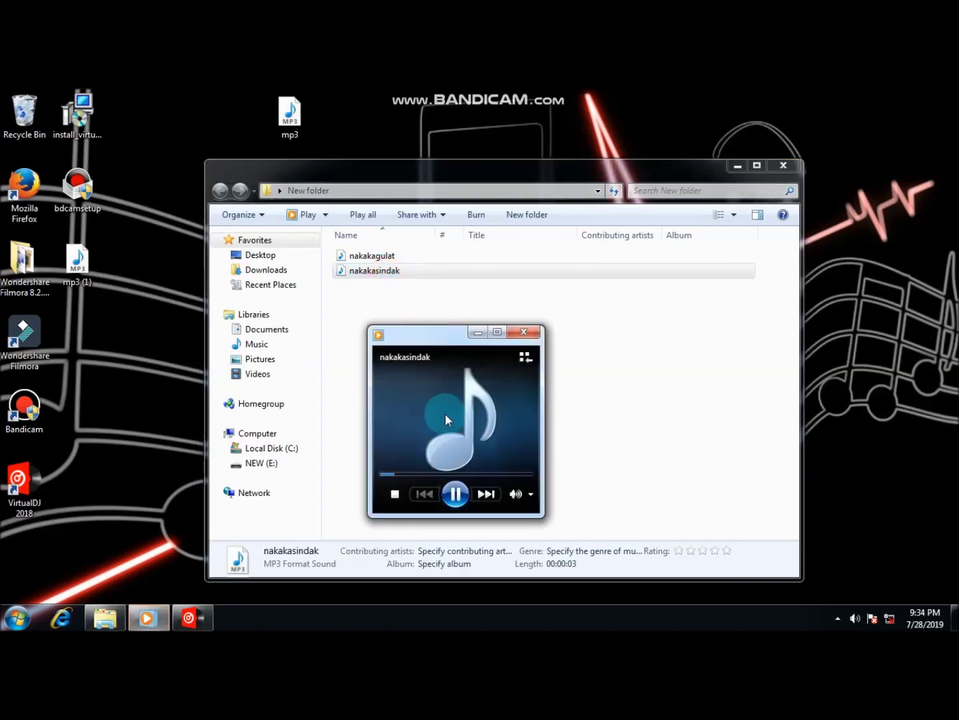